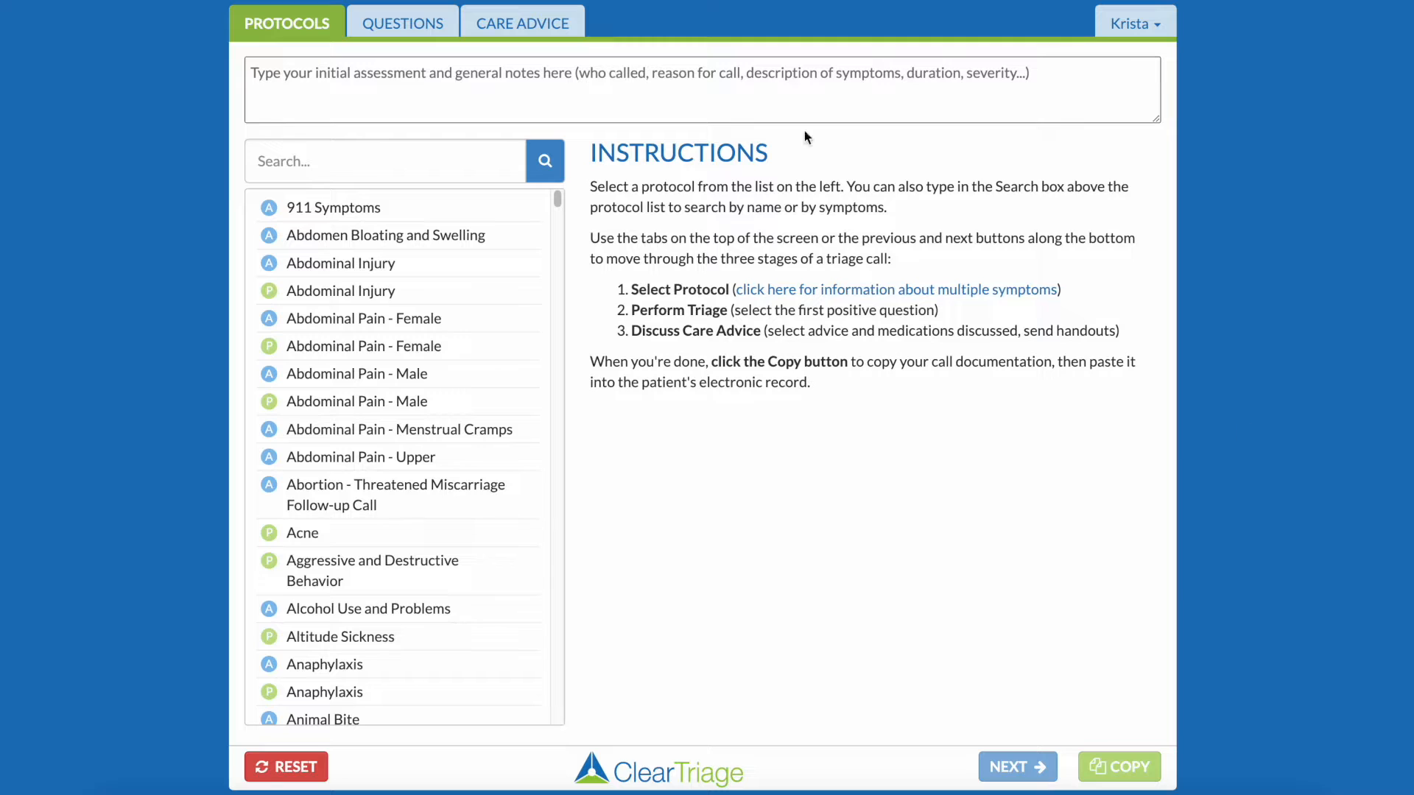
# Enter the initial assessment: mom called, the named child has hives over most of his body, no fever, no known allergies.
pyautogui.write('Mom')
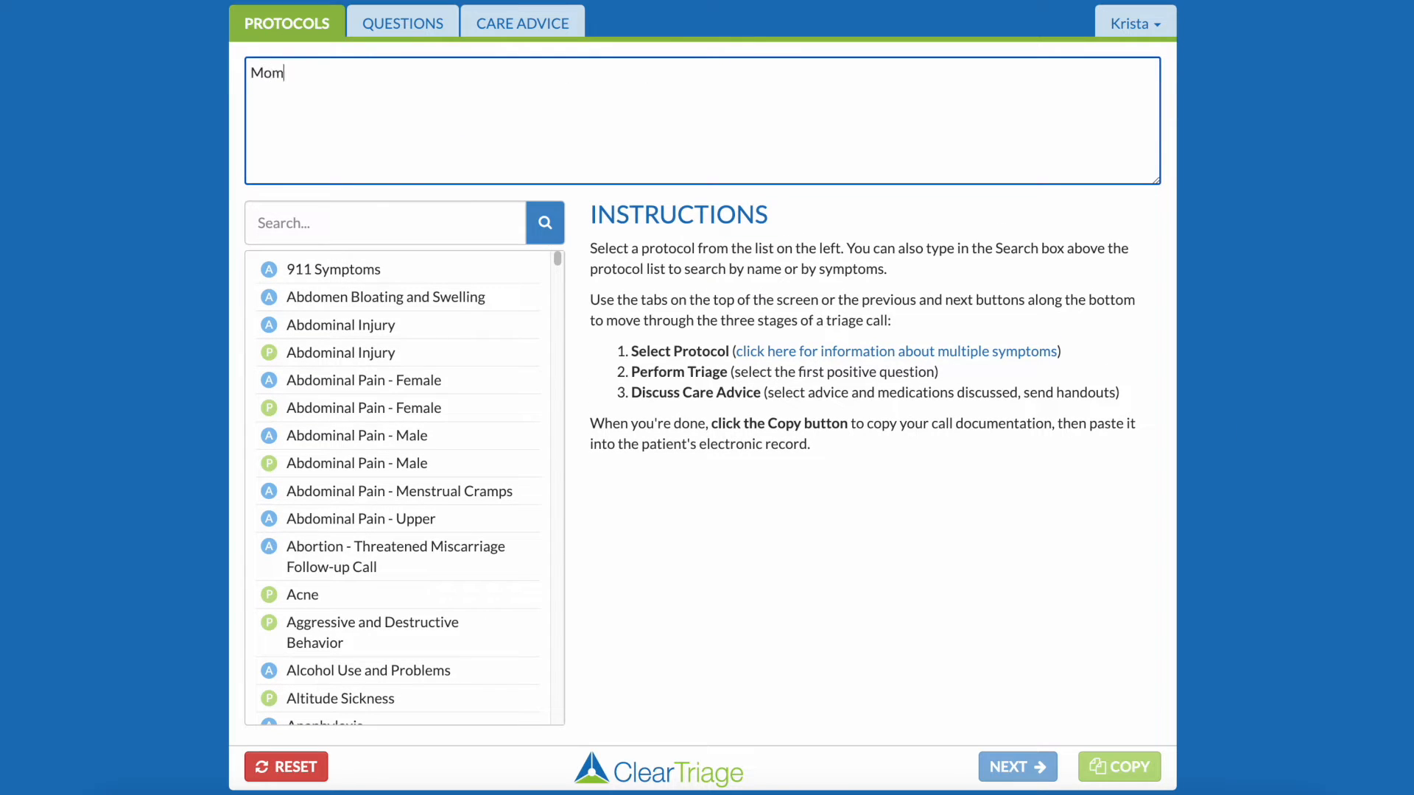
pyautogui.write(' called. Jimmy has hives over most o')
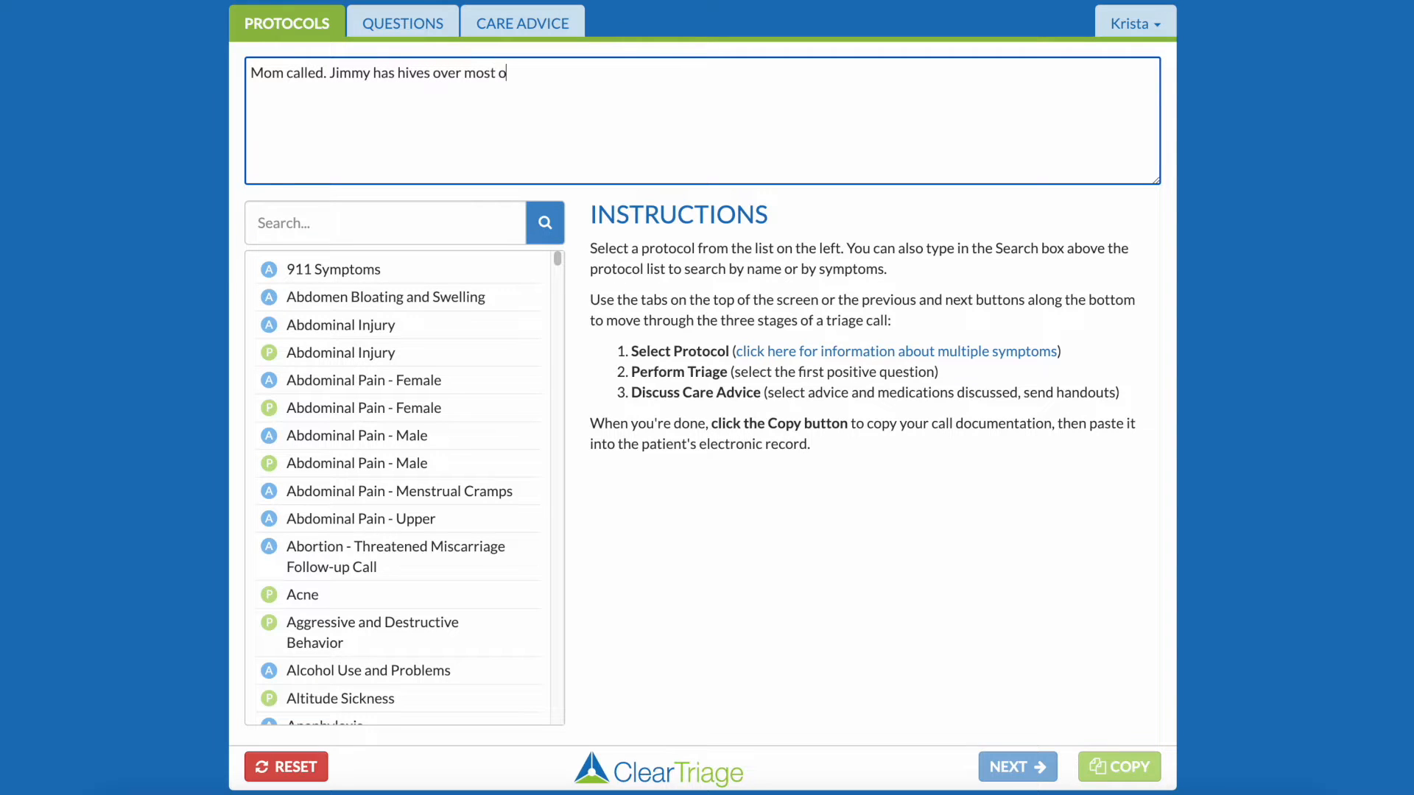
pyautogui.write('f his body. No fever, no knwo')
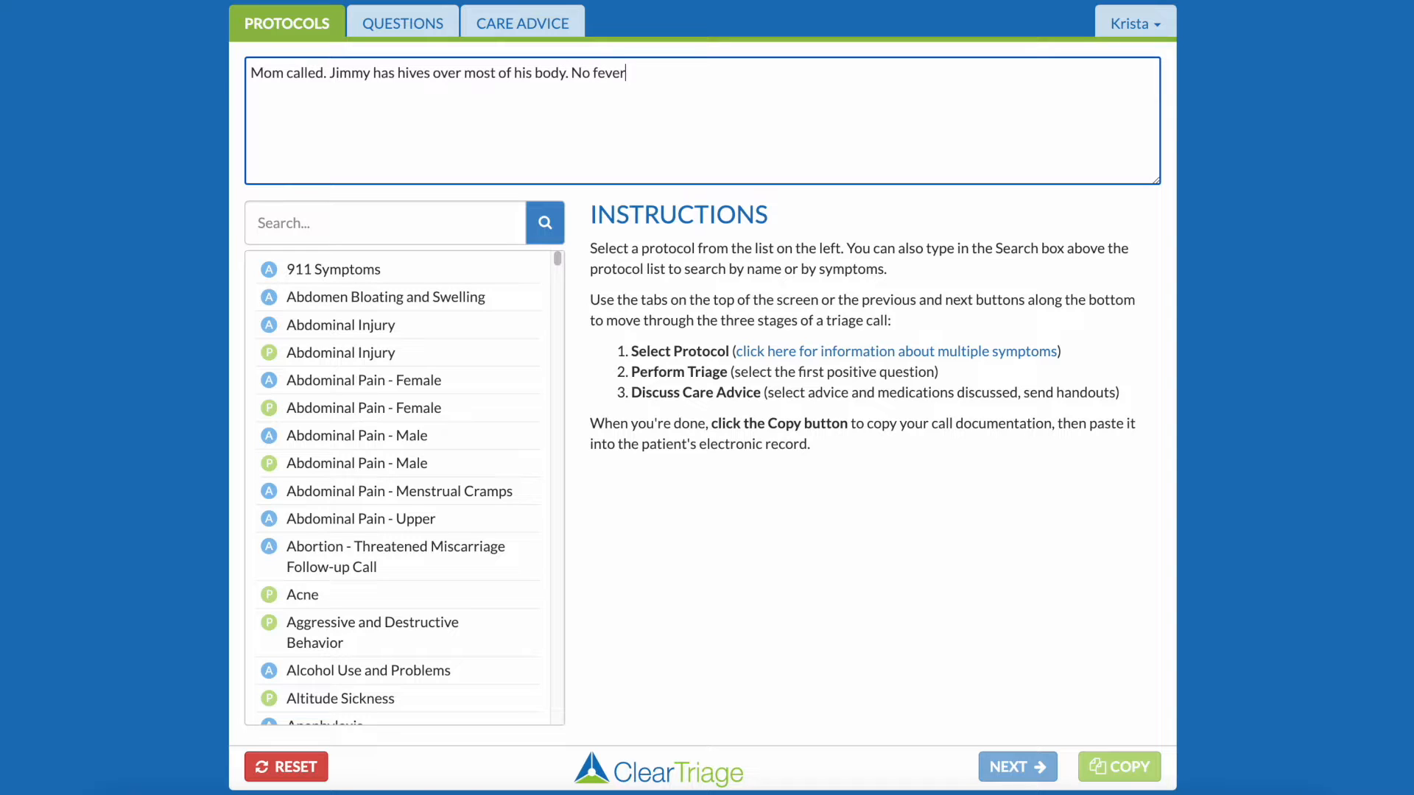
pyautogui.press('BackSpace')
pyautogui.press('BackSpace')
pyautogui.write('own allergies.')
# Search the protocols for "hives" and select the pediatric Hives protocol.
pyautogui.click(391, 230)
pyautogui.write('hives')
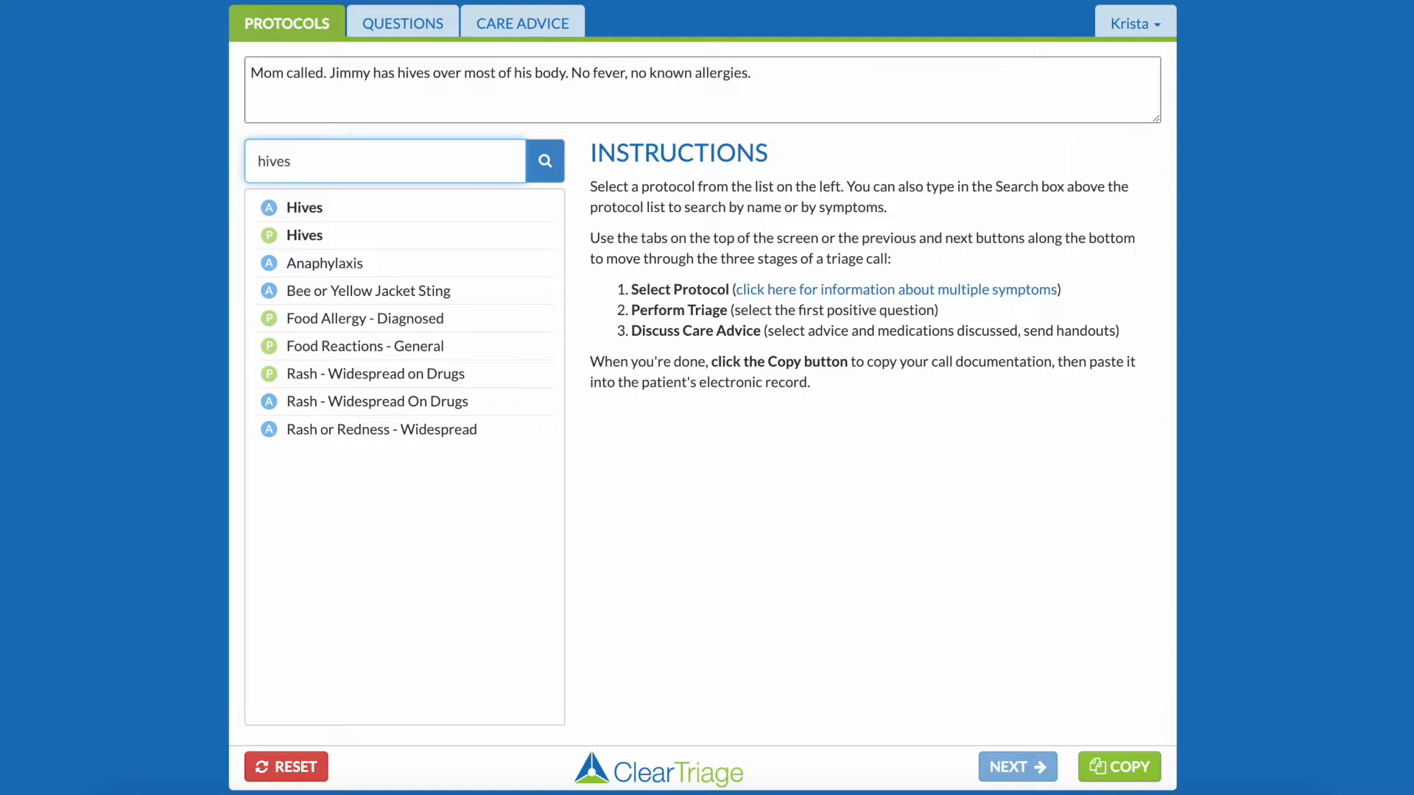
pyautogui.click(387, 240)
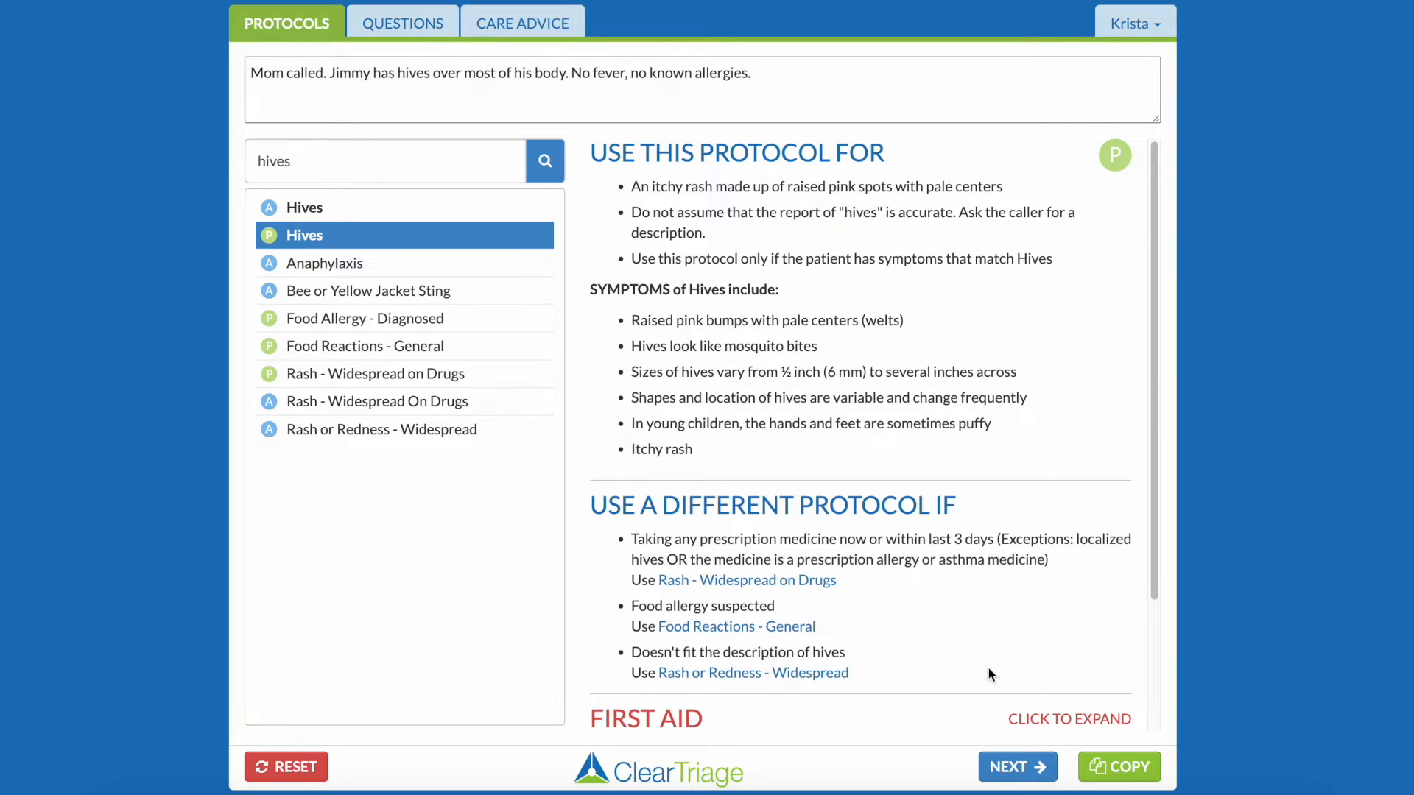
# Expand the Hives protocol's Background Info and read the causes of widespread hives.
pyautogui.scroll(-3, 1081, 667)
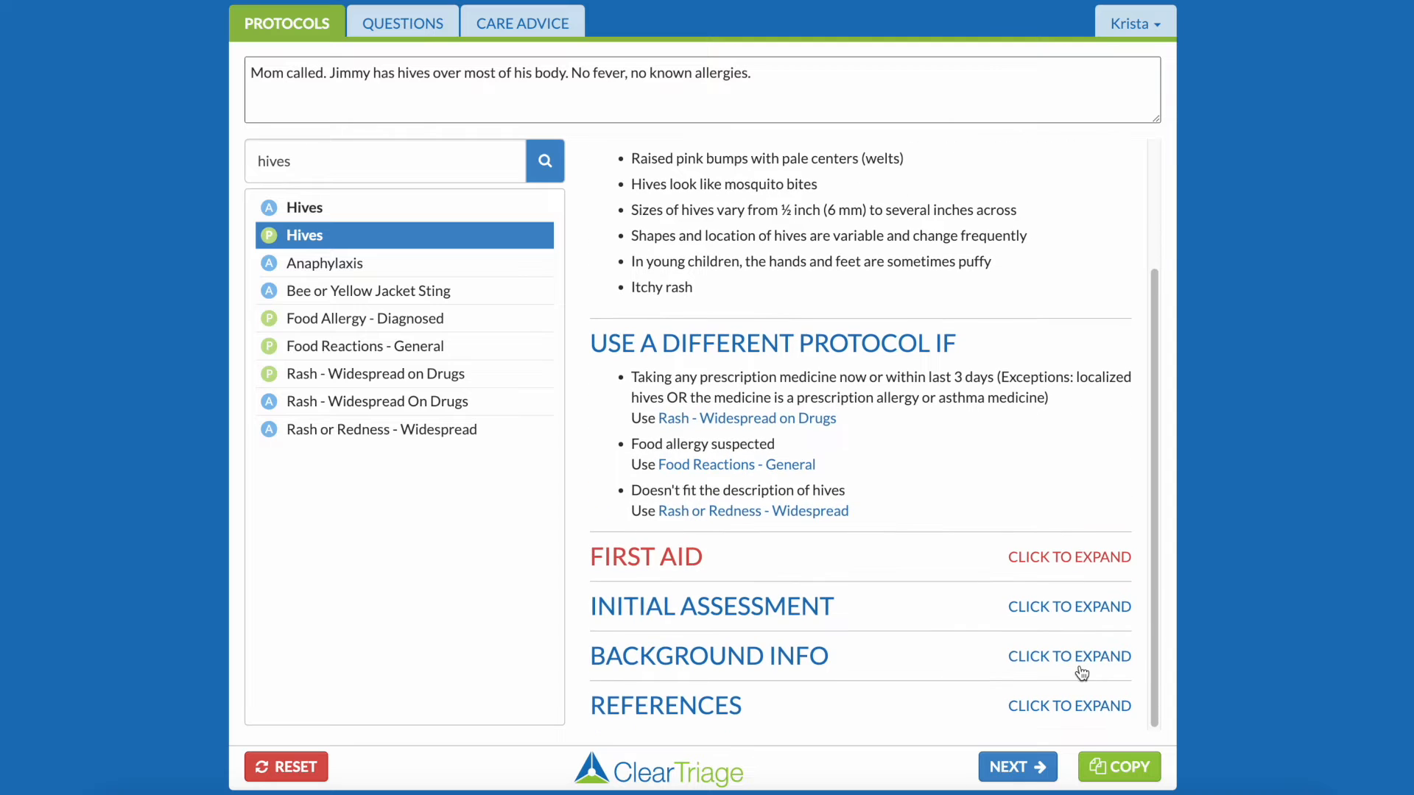
pyautogui.click(1080, 656)
pyautogui.scroll(-3, 1081, 655)
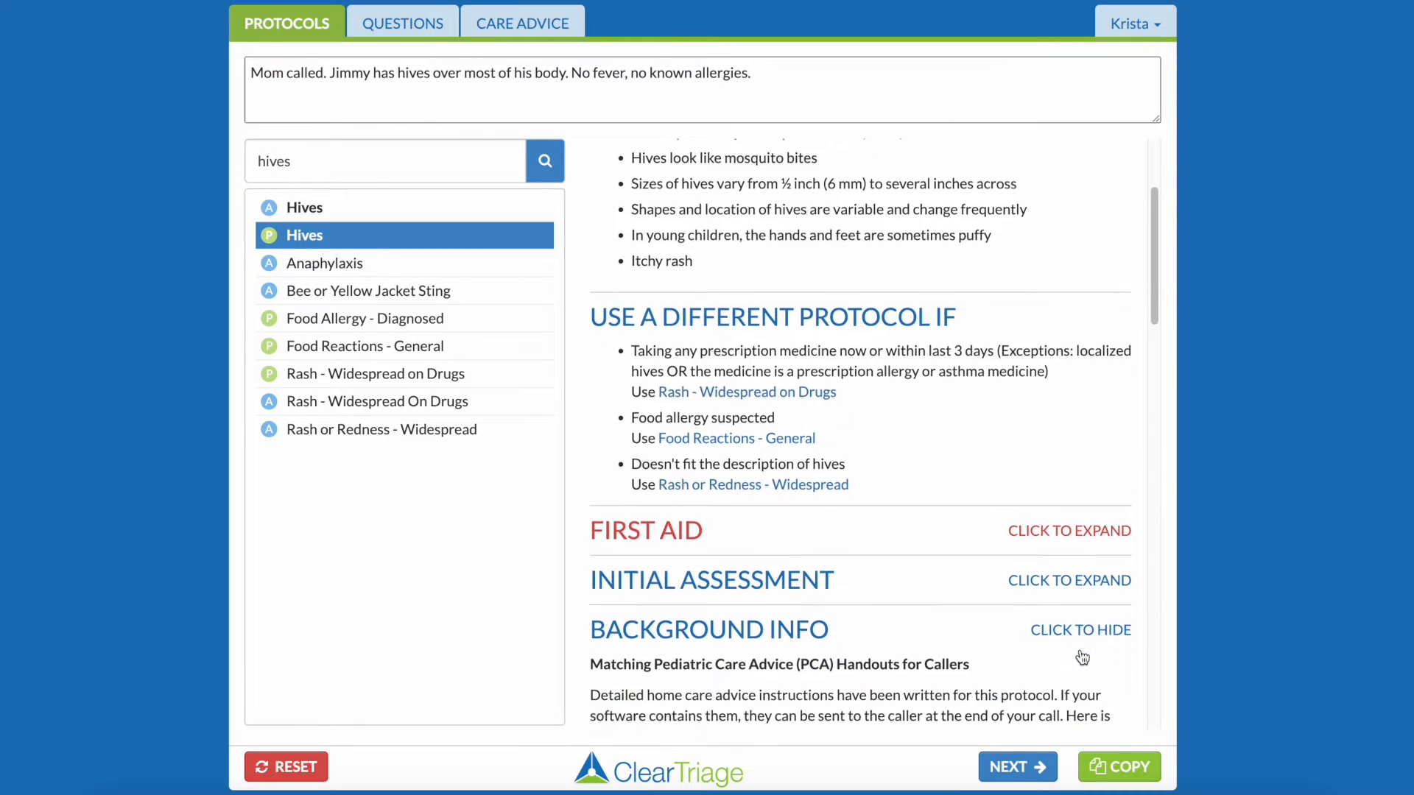
pyautogui.scroll(-4, 1080, 652)
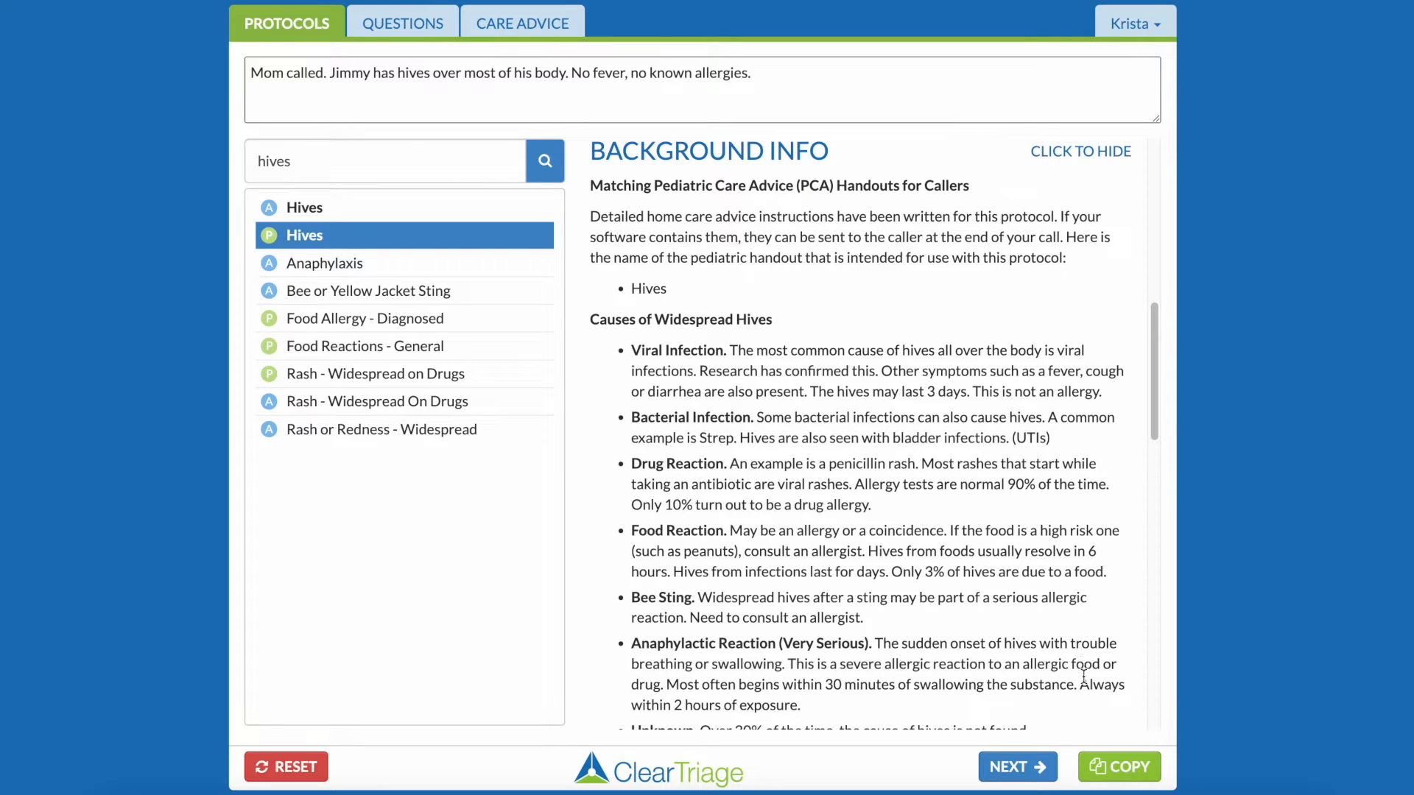
# Go through the protocol's triage questions and mark "Hives with no complications" under Home Care.
pyautogui.click(1032, 770)
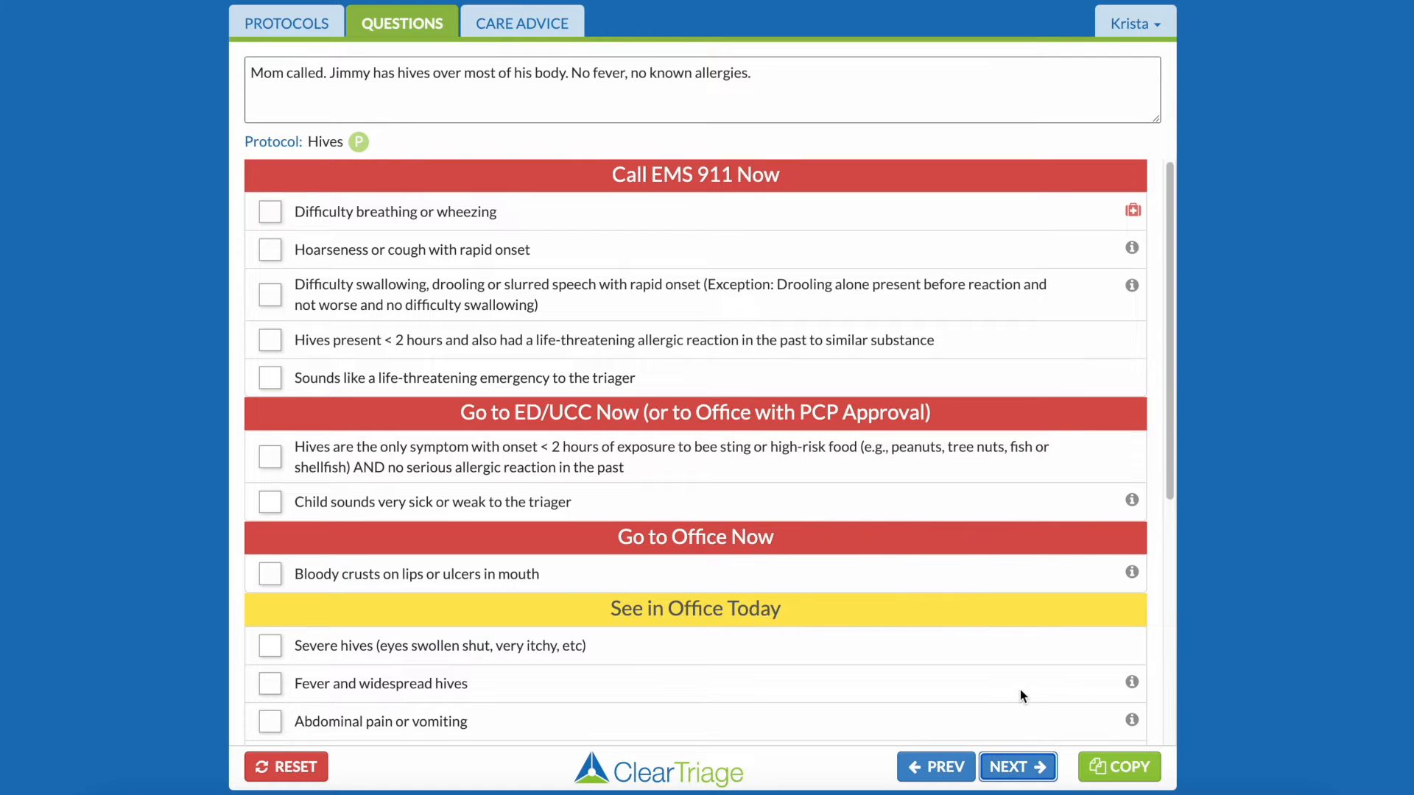
pyautogui.scroll(-1, 1018, 688)
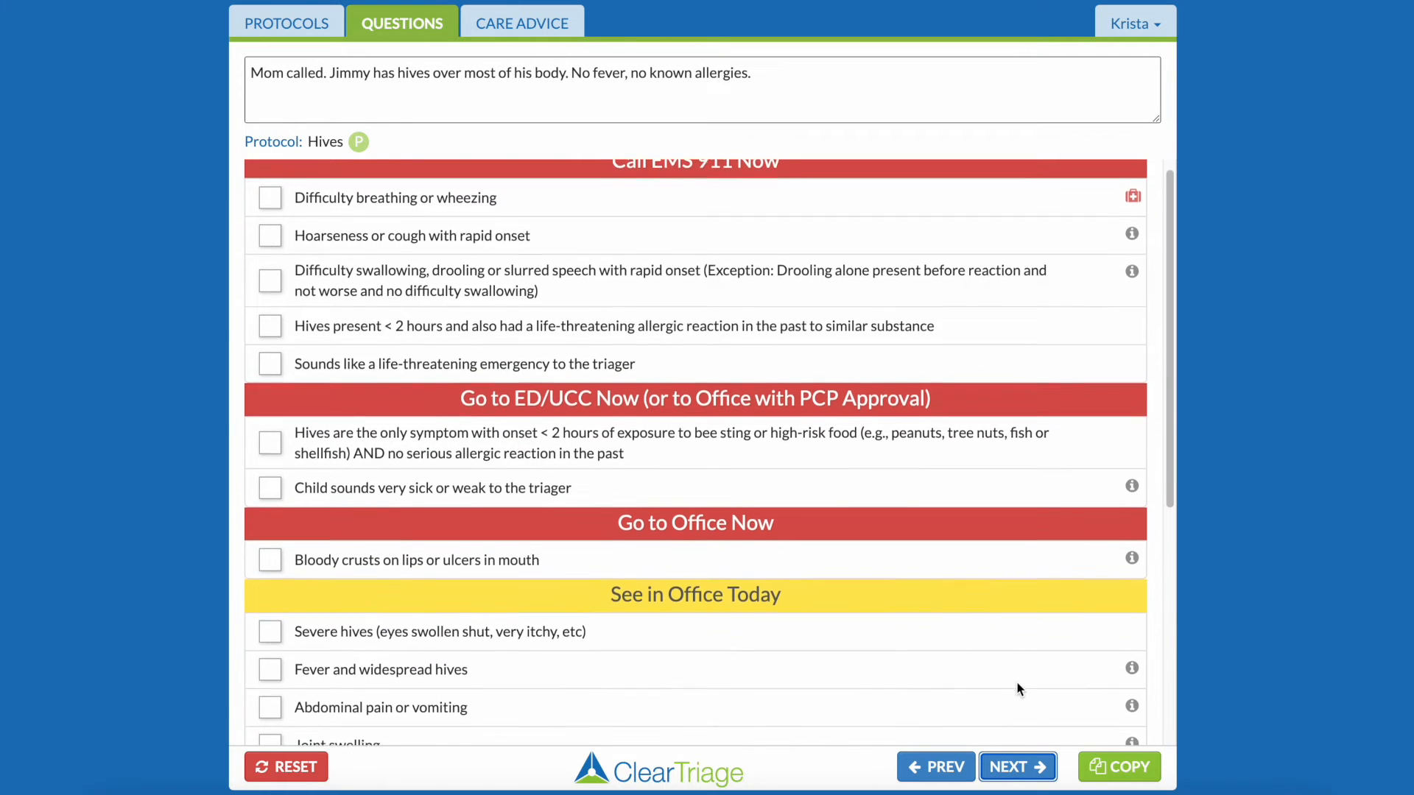
pyautogui.scroll(-2, 1018, 689)
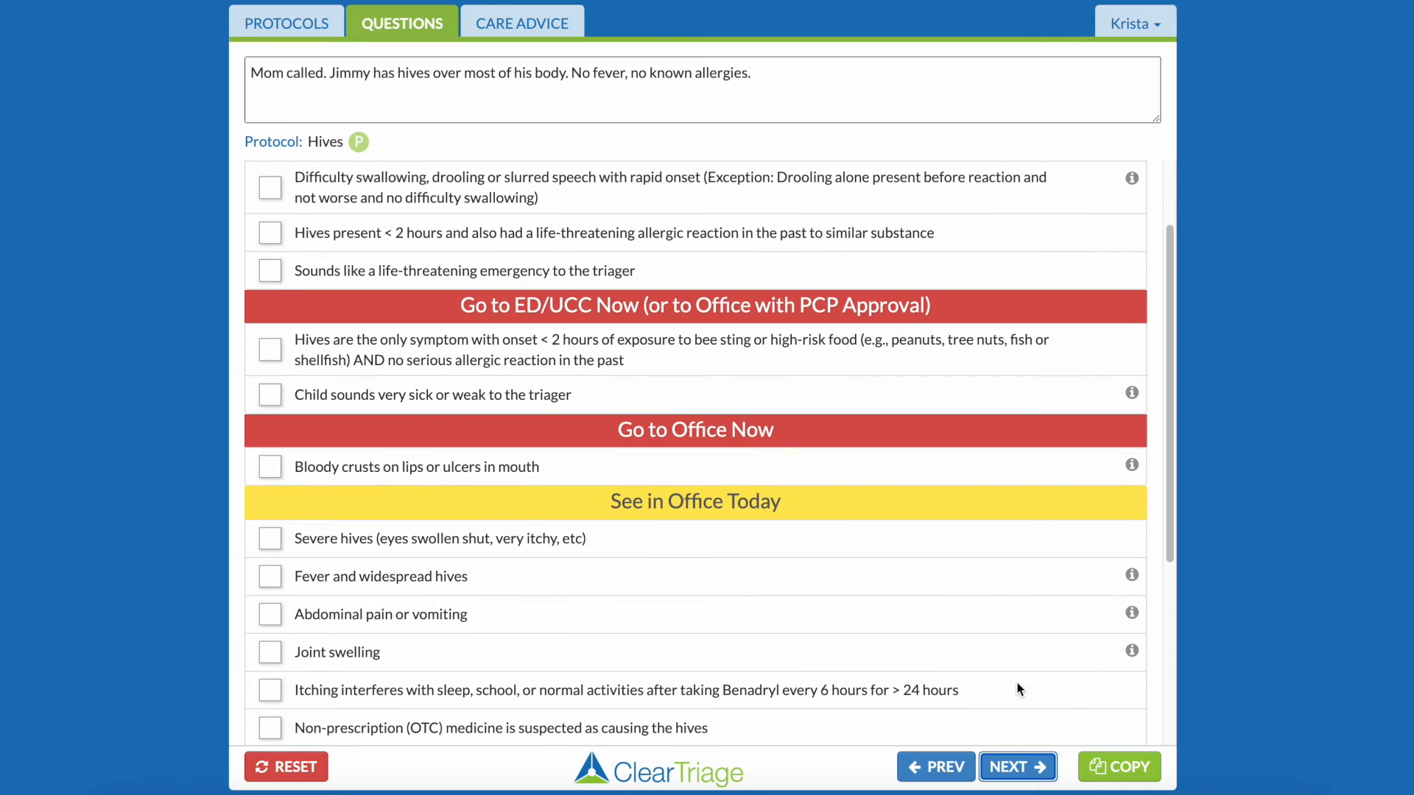
pyautogui.scroll(-2, 1018, 688)
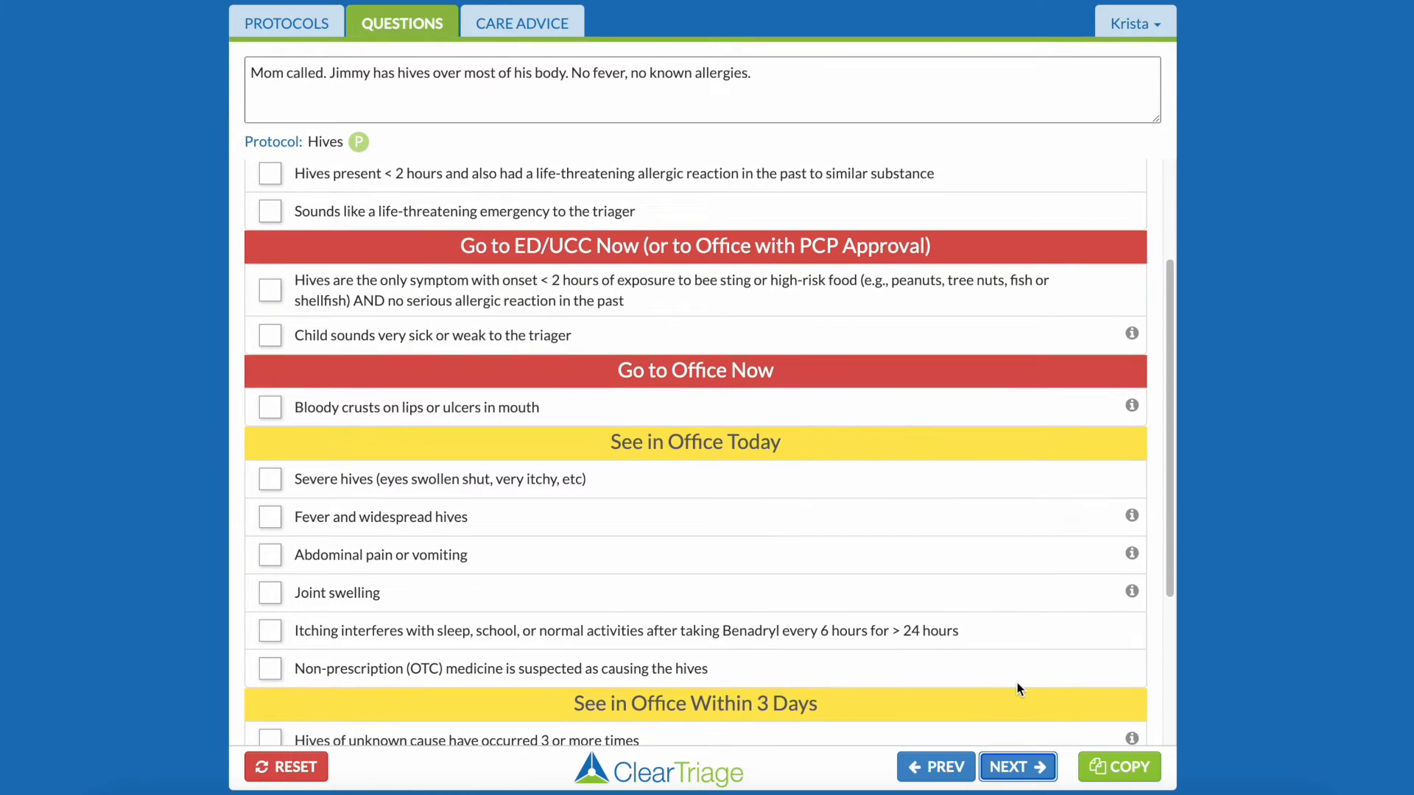
pyautogui.scroll(-5, 1019, 689)
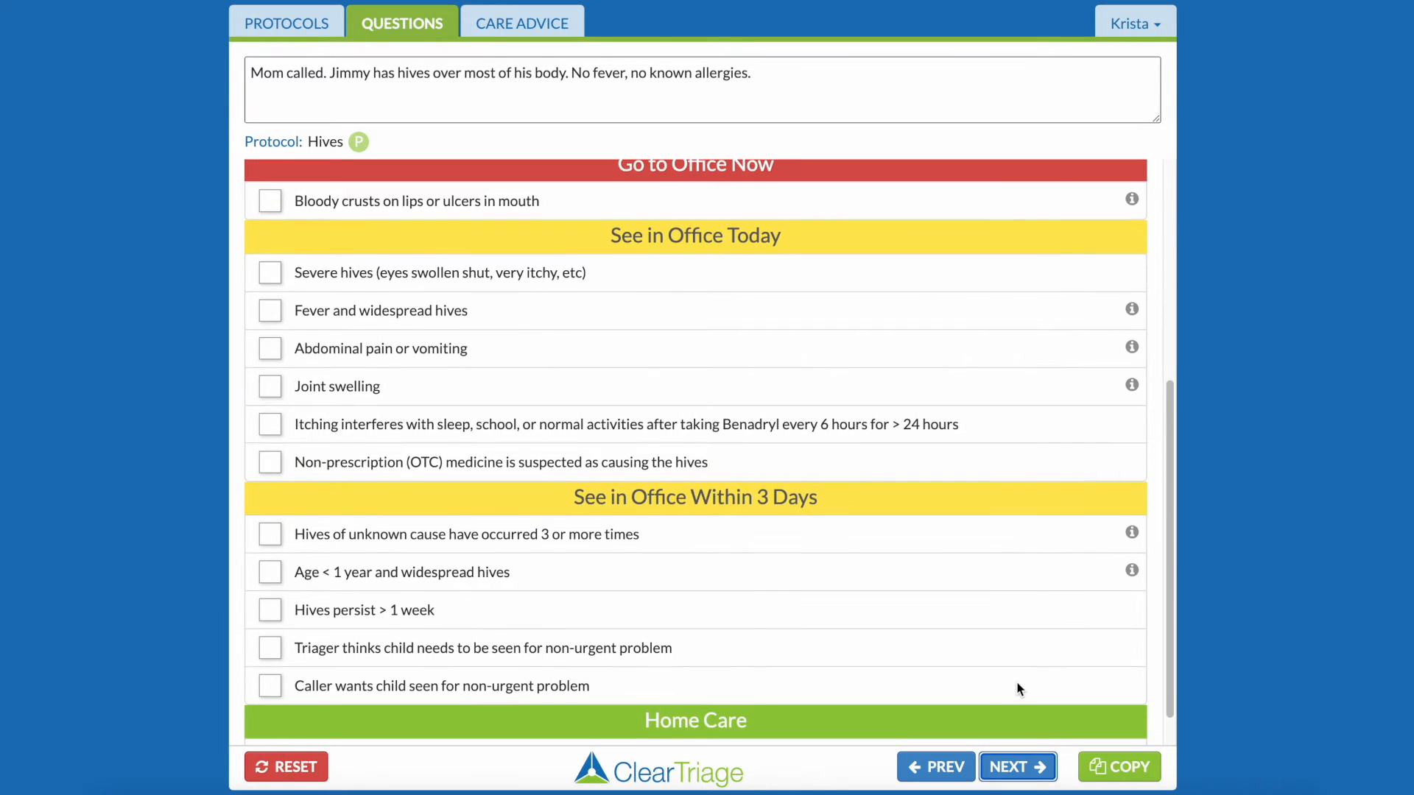
pyautogui.scroll(-1, 1018, 689)
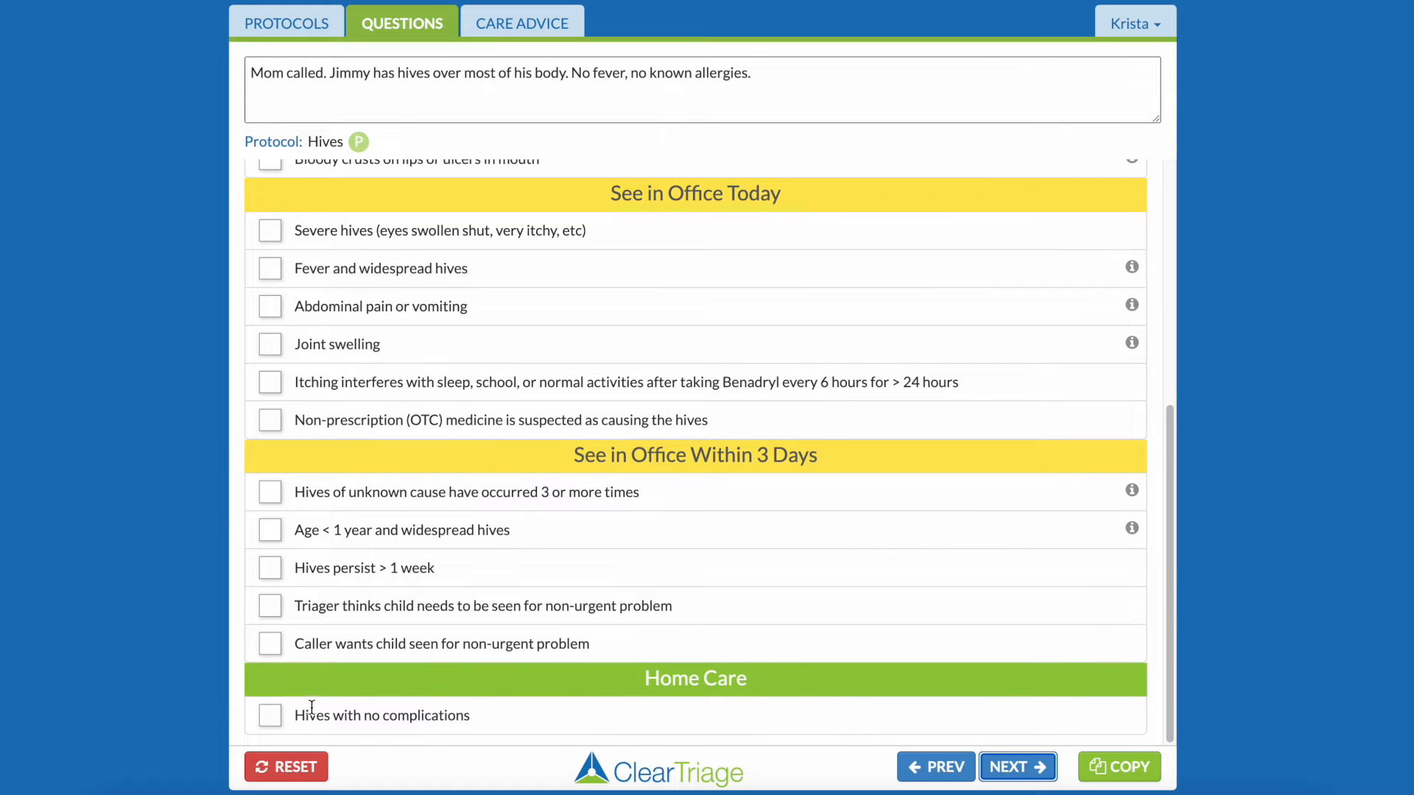
pyautogui.click(276, 720)
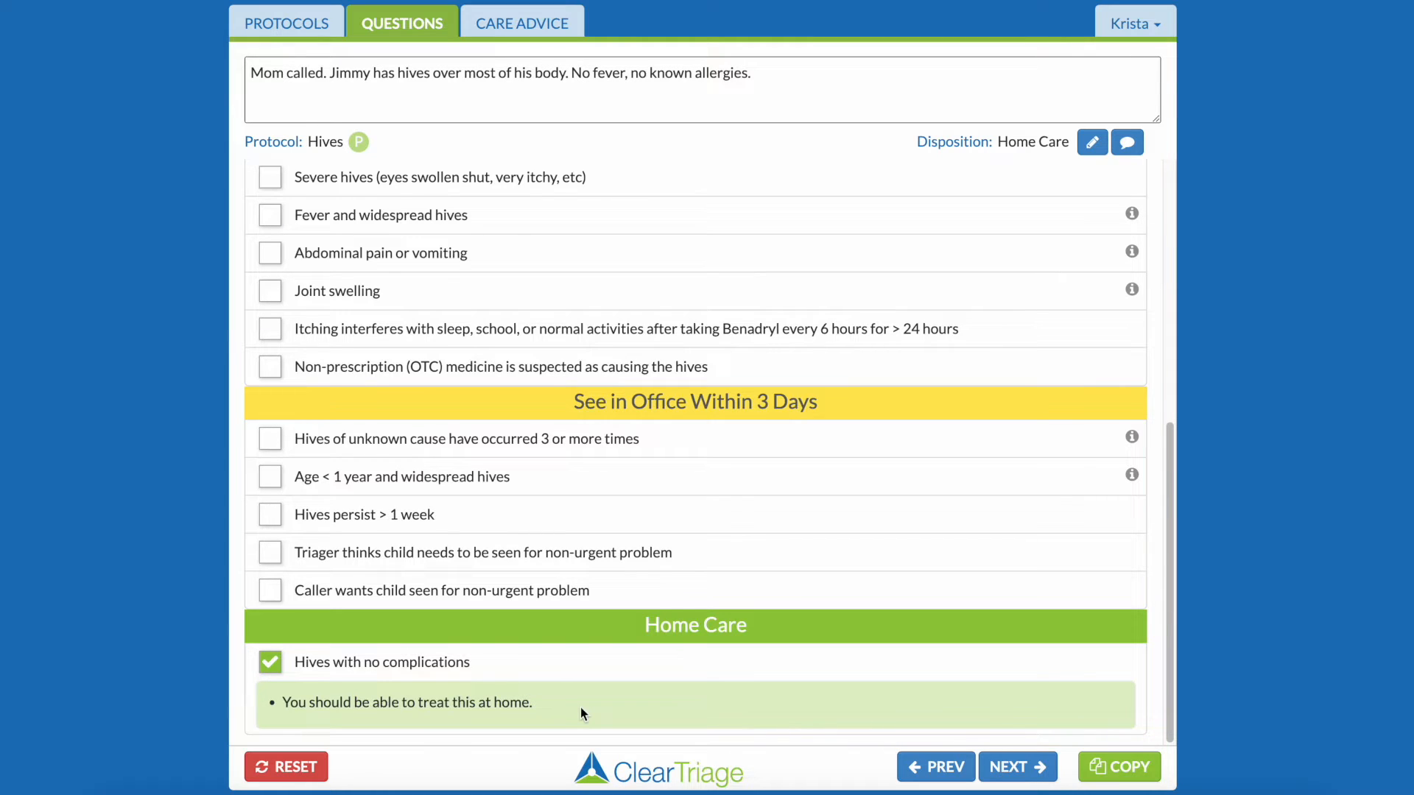
# Mark Reassurance and Education - Widespread Hives, Cool Bath for Itching and Expected Course as discussed in the home care advice.
pyautogui.moveTo(1134, 477)
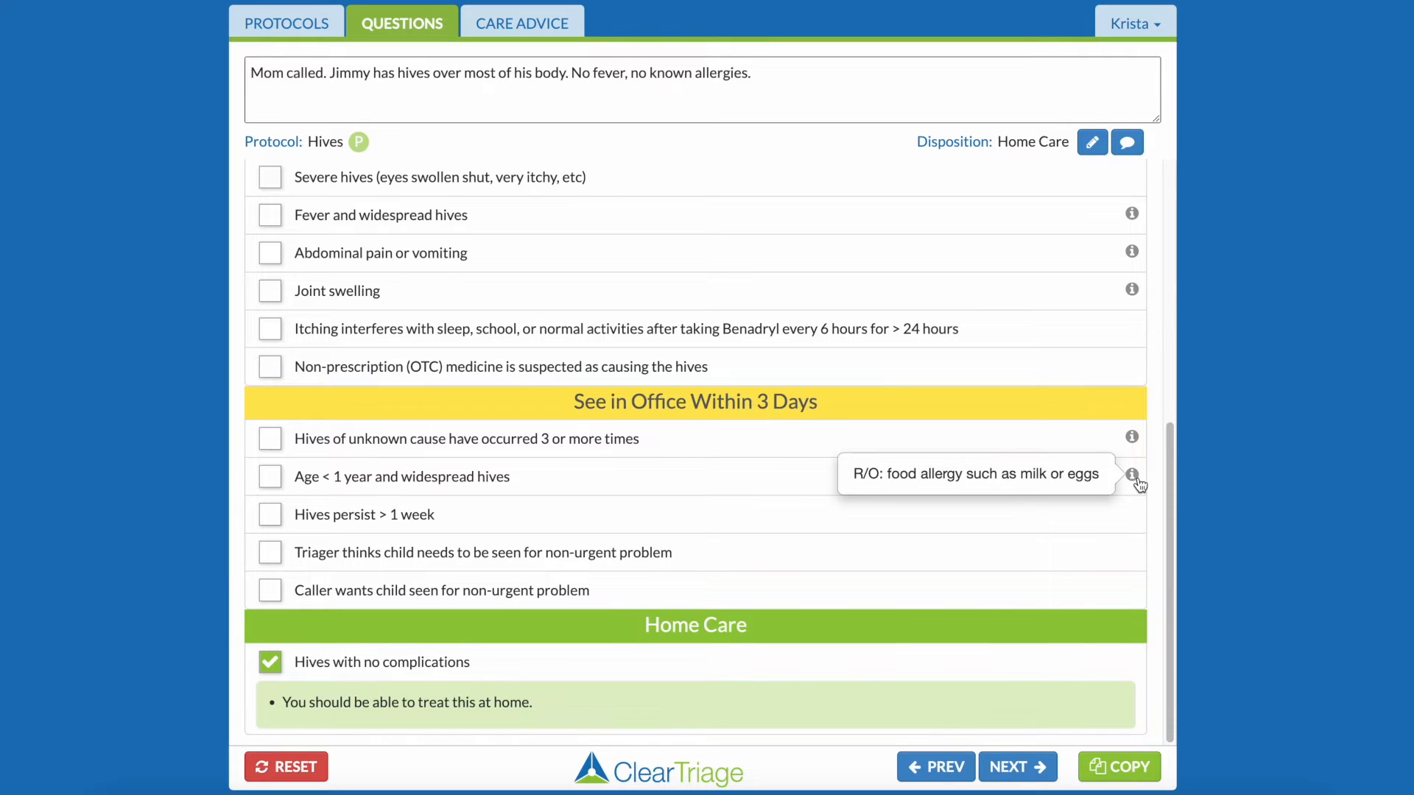
pyautogui.moveTo(1135, 441)
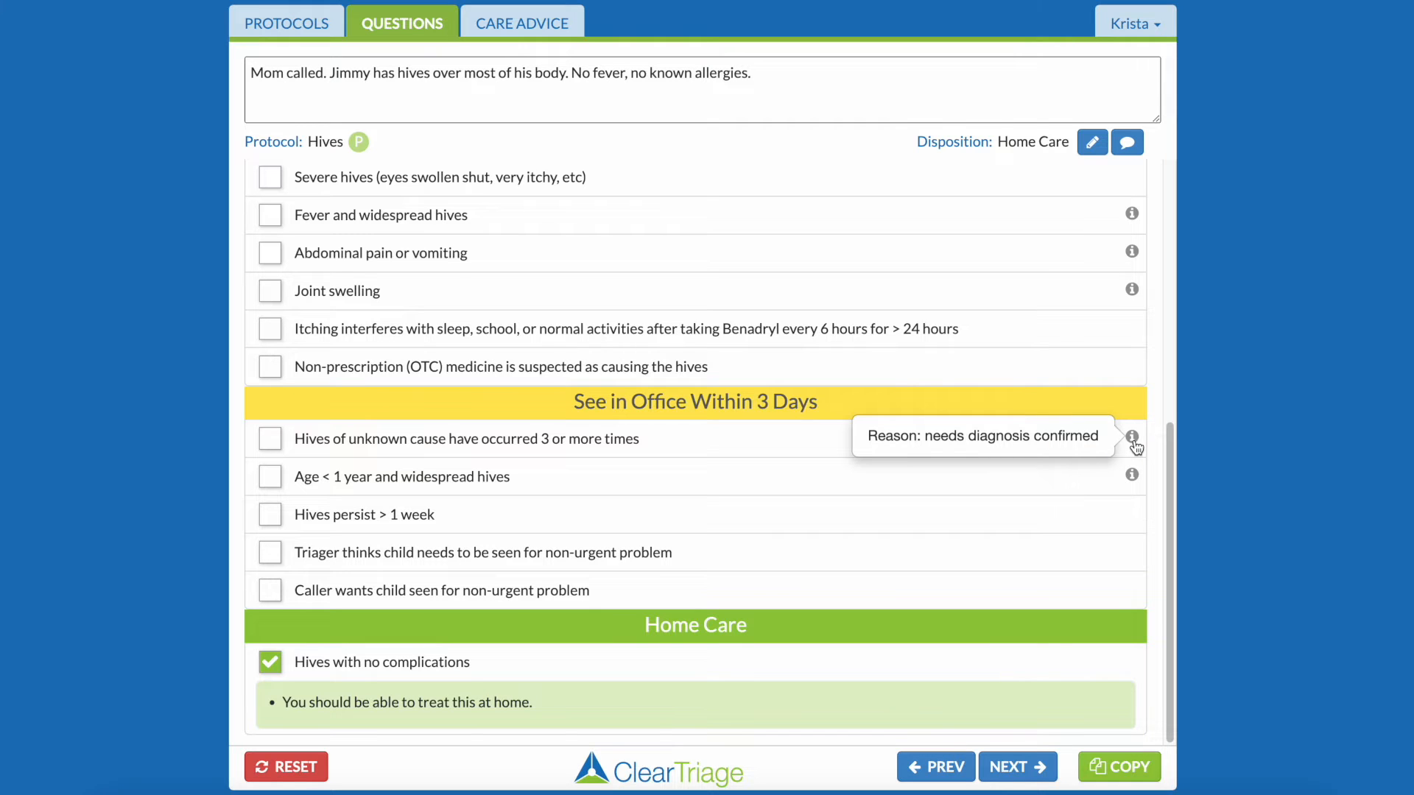
pyautogui.click(1031, 768)
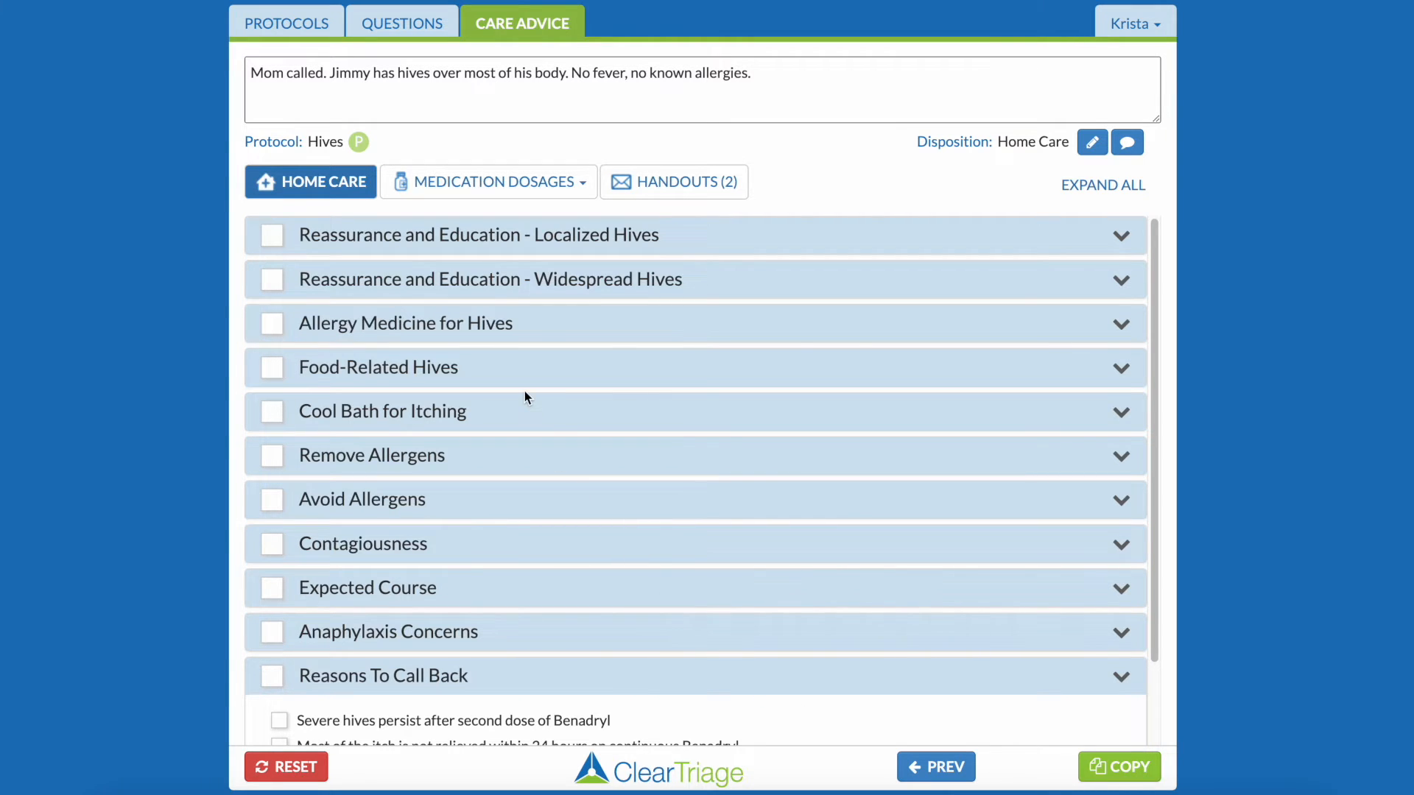
pyautogui.click(486, 288)
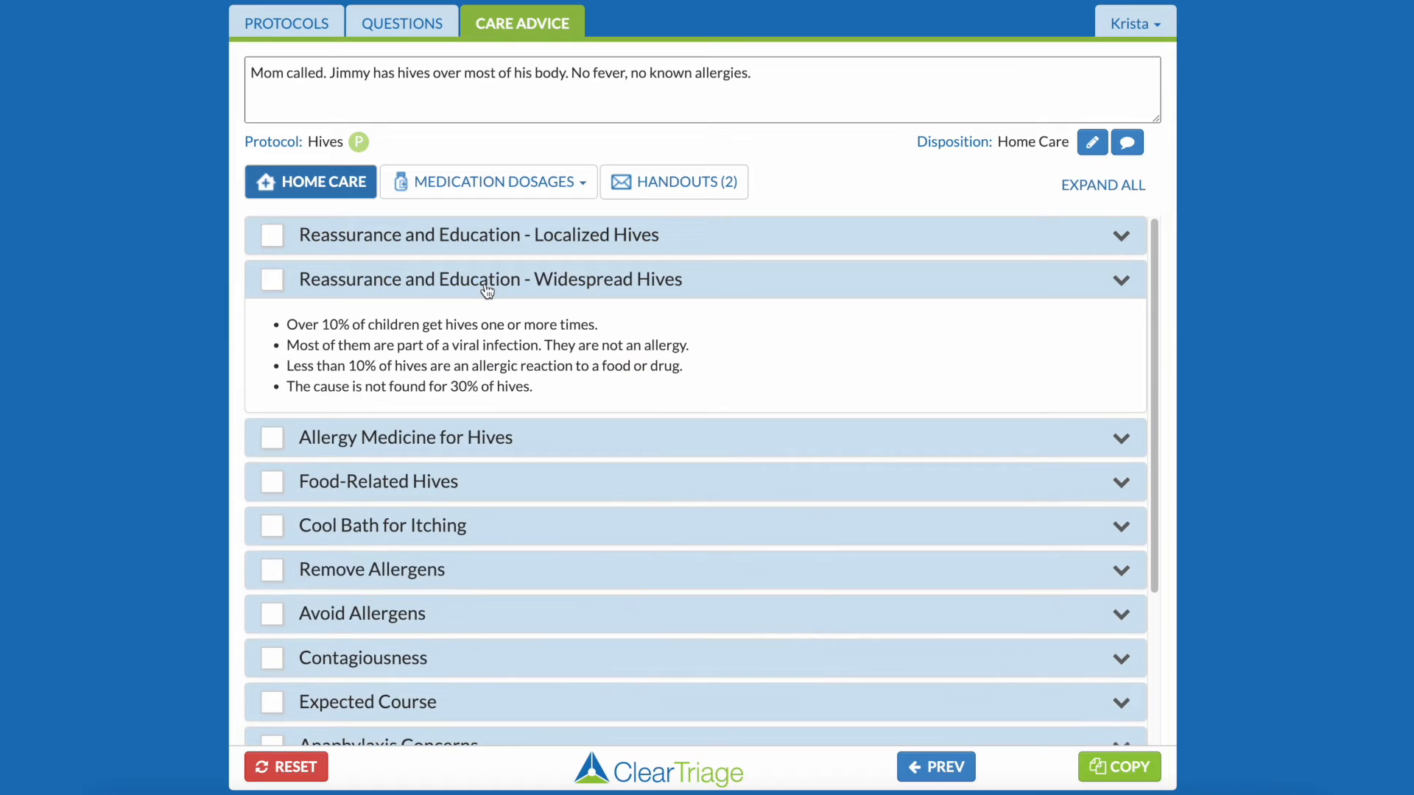
pyautogui.click(274, 281)
pyautogui.click(274, 527)
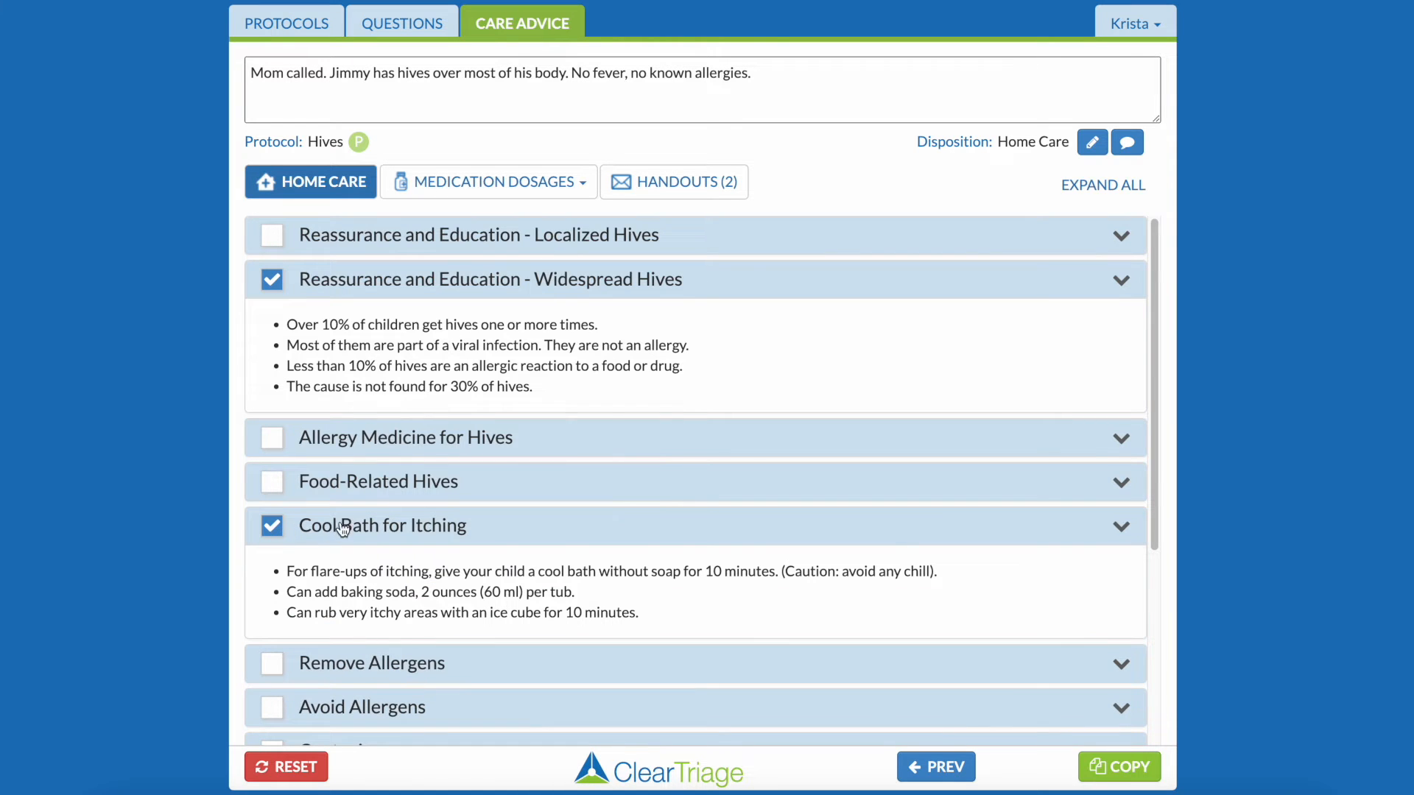
pyautogui.scroll(-4, 351, 523)
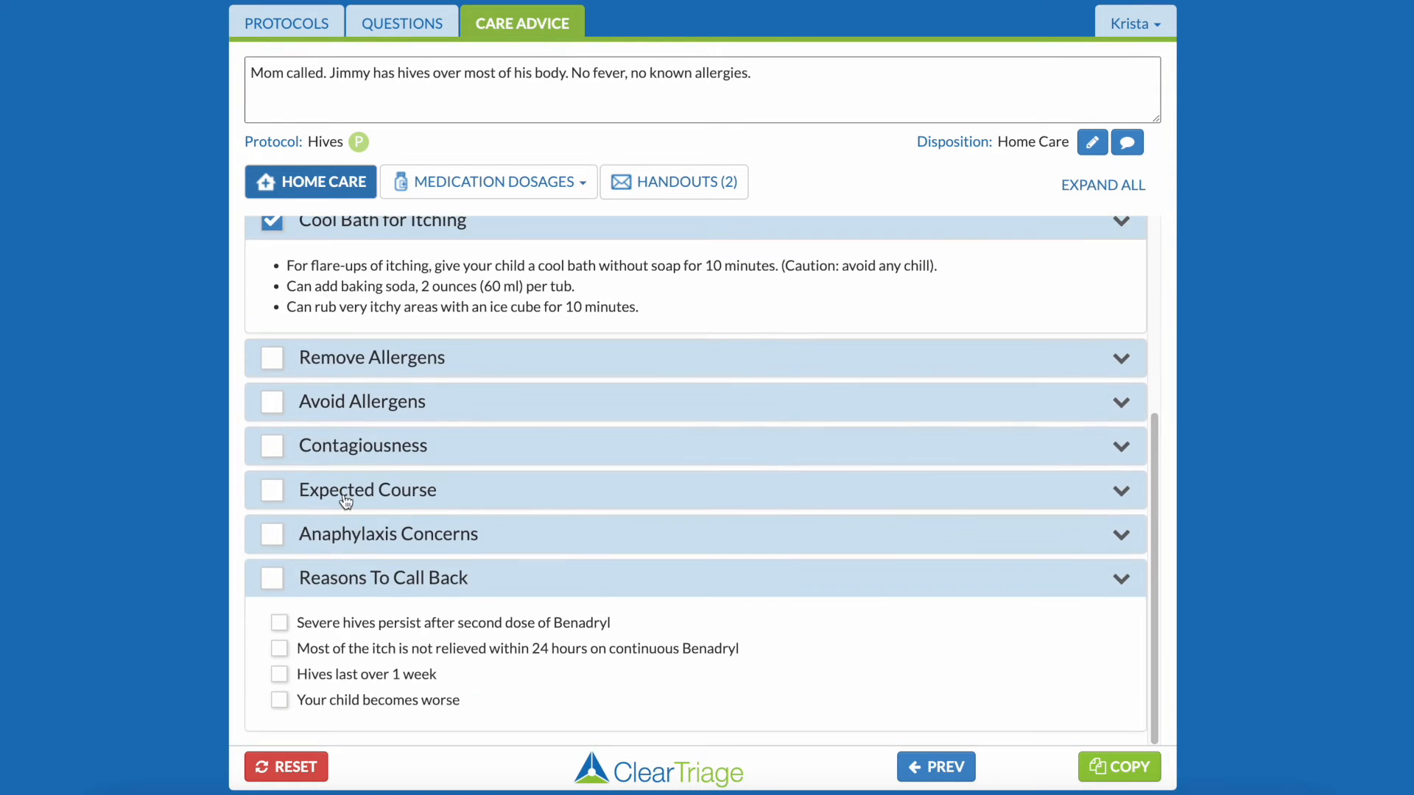
pyautogui.click(302, 500)
pyautogui.click(272, 490)
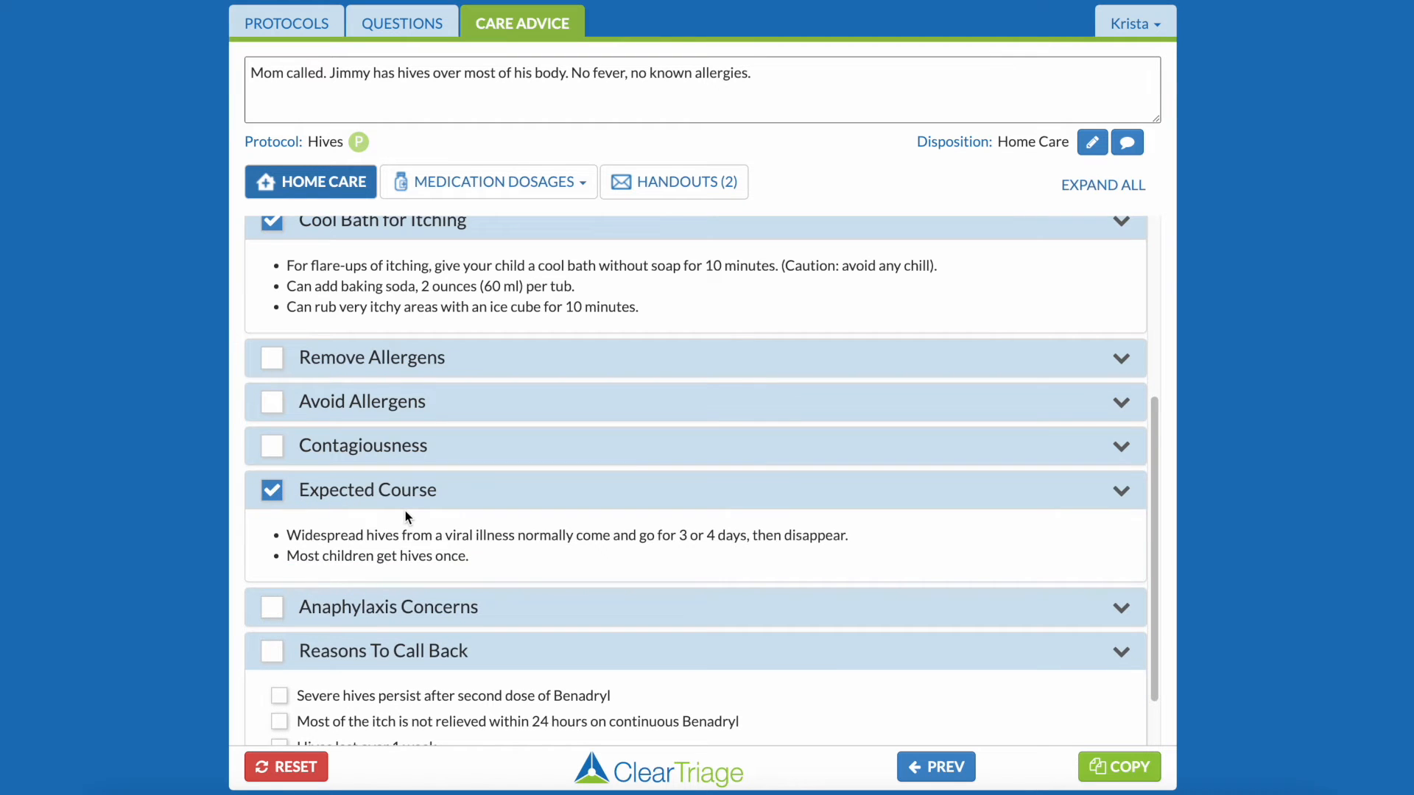
# Mark all the Reasons To Call Back: severe hives after second Benadryl dose, itch unrelieved within 24 hours, hives over 1 week, child becomes worse.
pyautogui.scroll(-1, 405, 511)
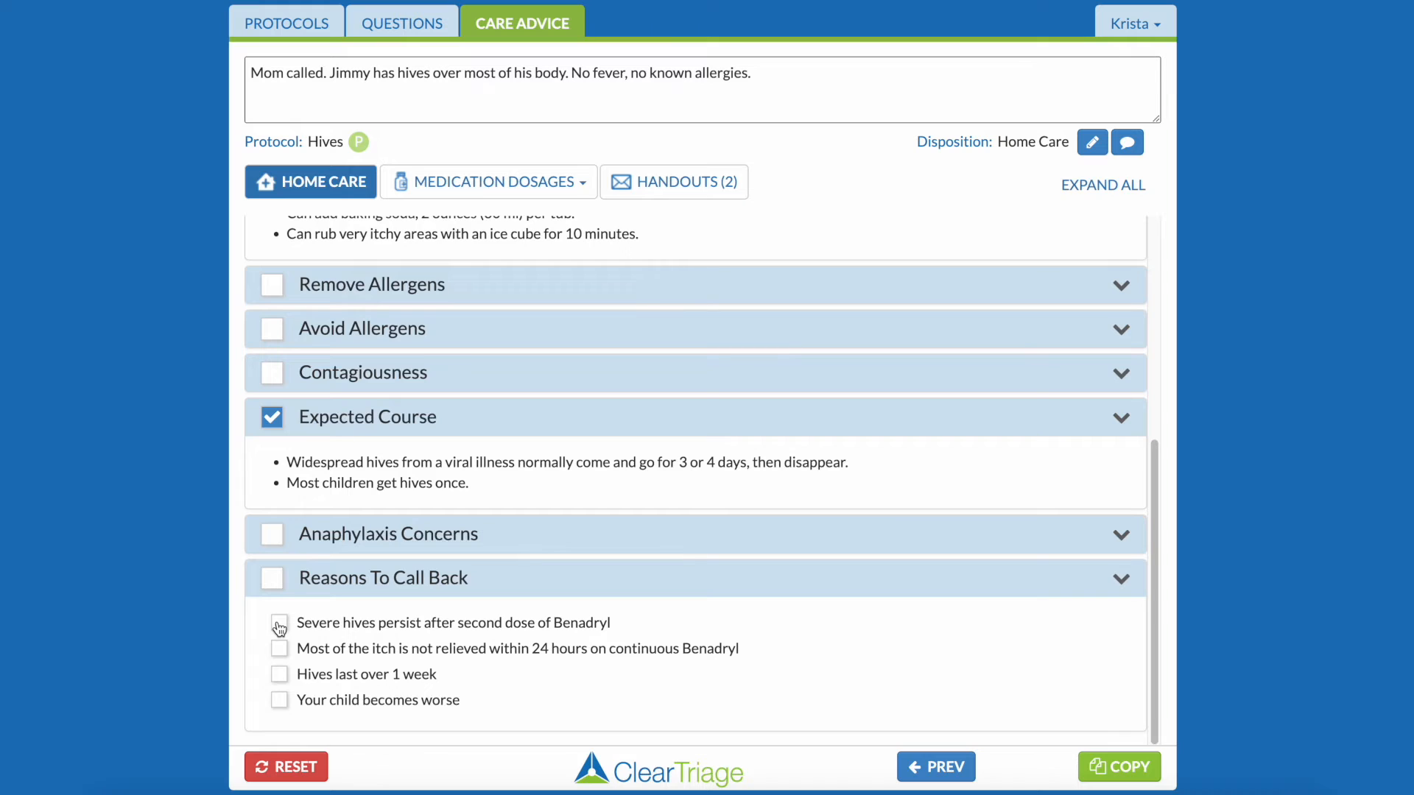
pyautogui.click(279, 625)
pyautogui.click(279, 649)
pyautogui.click(279, 701)
# Record the diphenhydramine dosage of 7.5 ml of liquid 12.5 mg/5 milliliters for a child weighing 38-49 lbs.
pyautogui.click(525, 192)
pyautogui.click(486, 246)
pyautogui.click(830, 359)
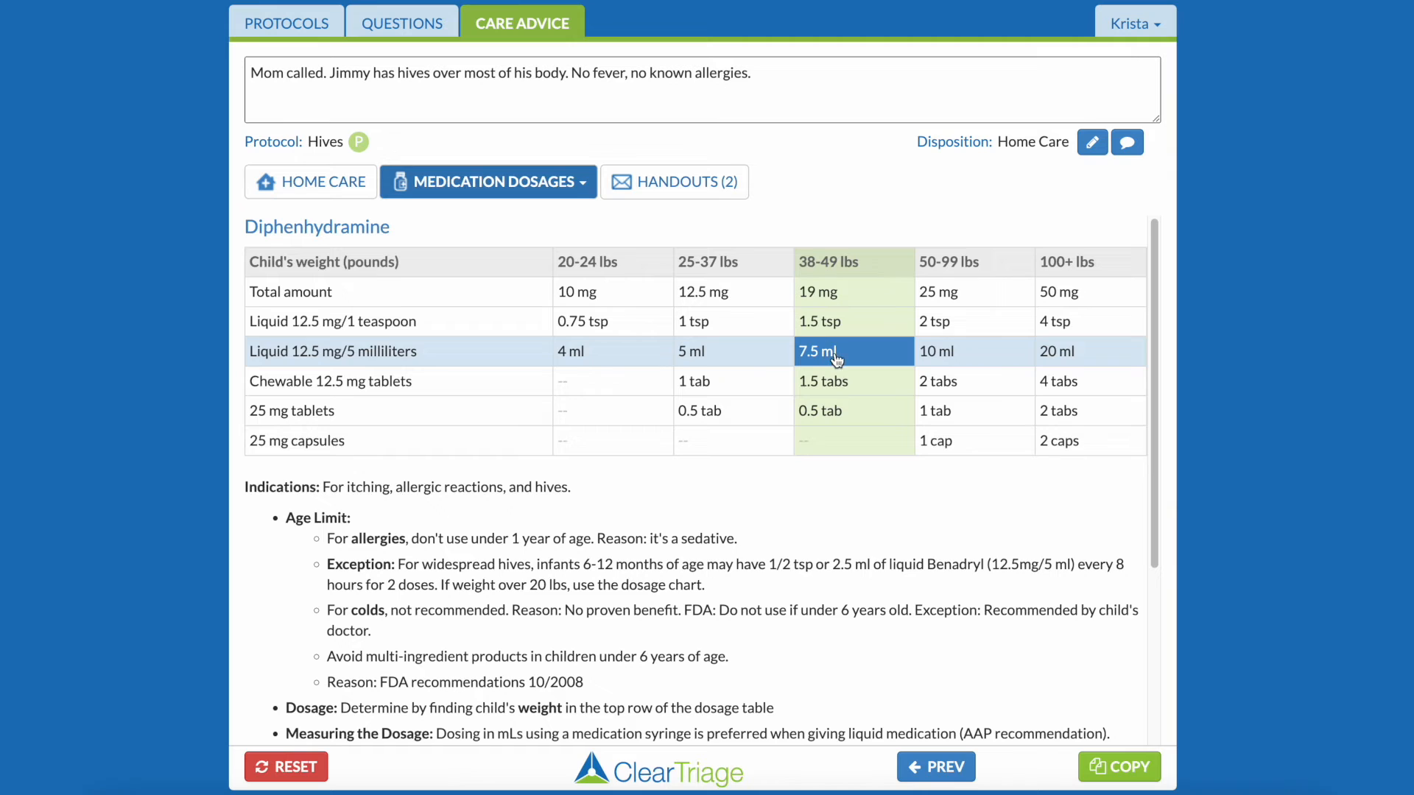
# Choose the English Hives handout for the caller and preview it.
pyautogui.click(699, 186)
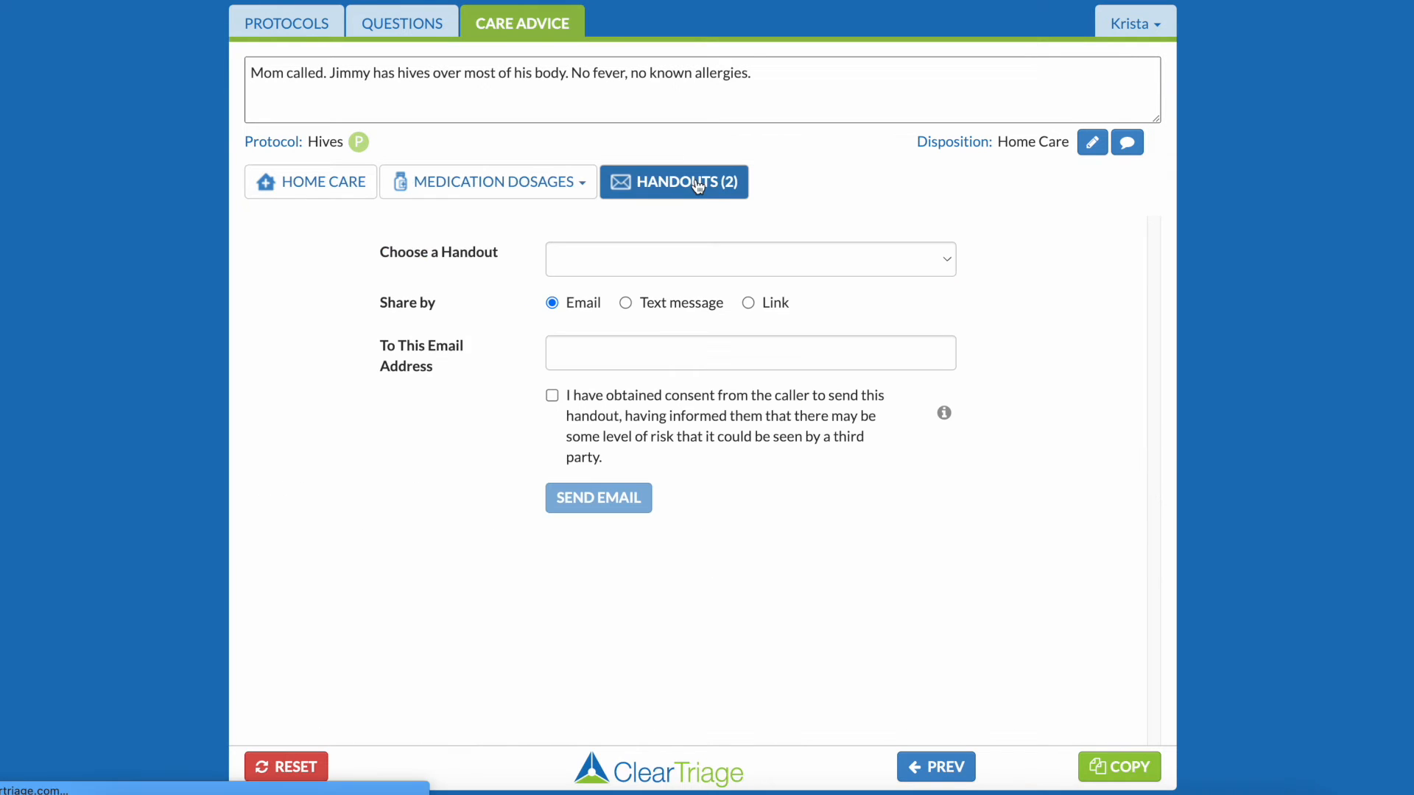
pyautogui.click(713, 259)
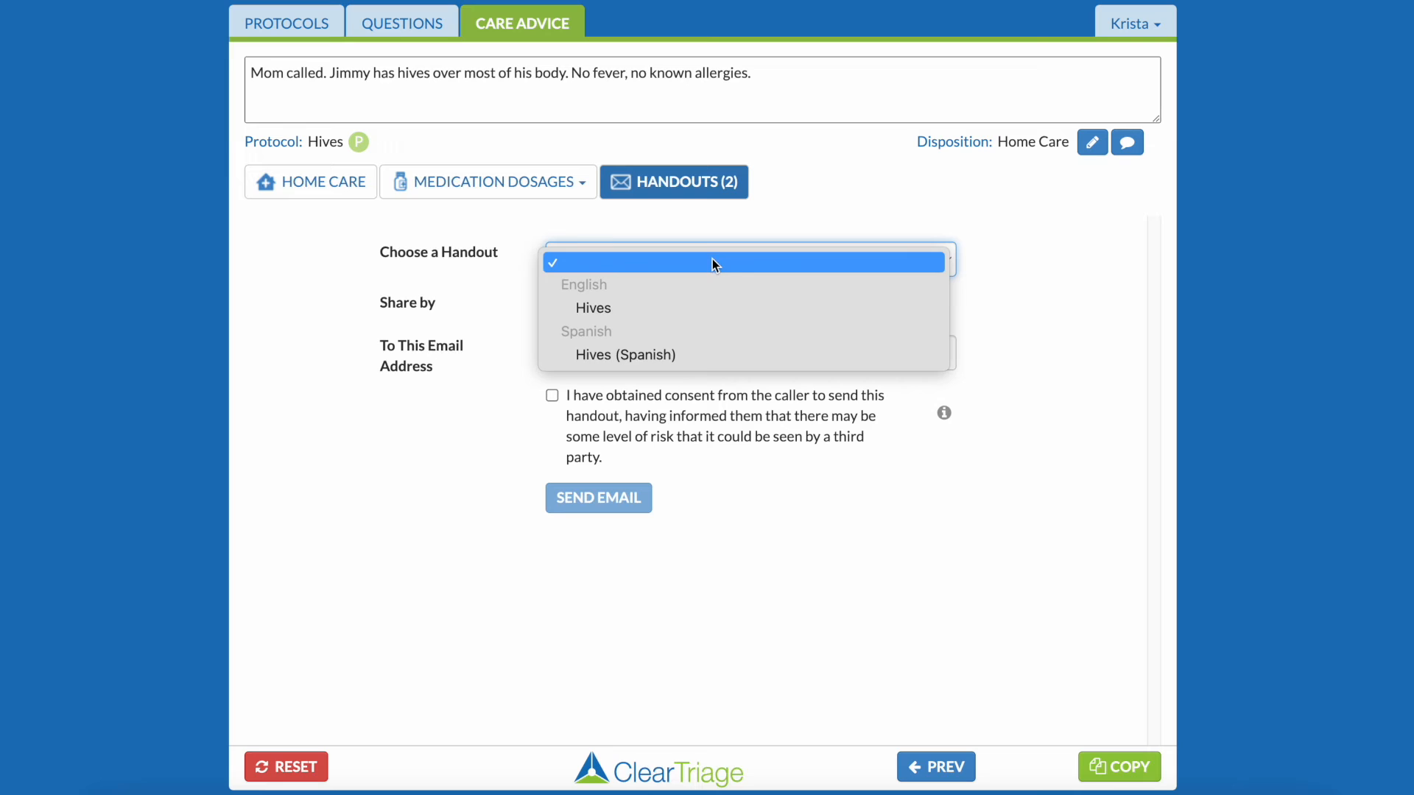
pyautogui.click(713, 307)
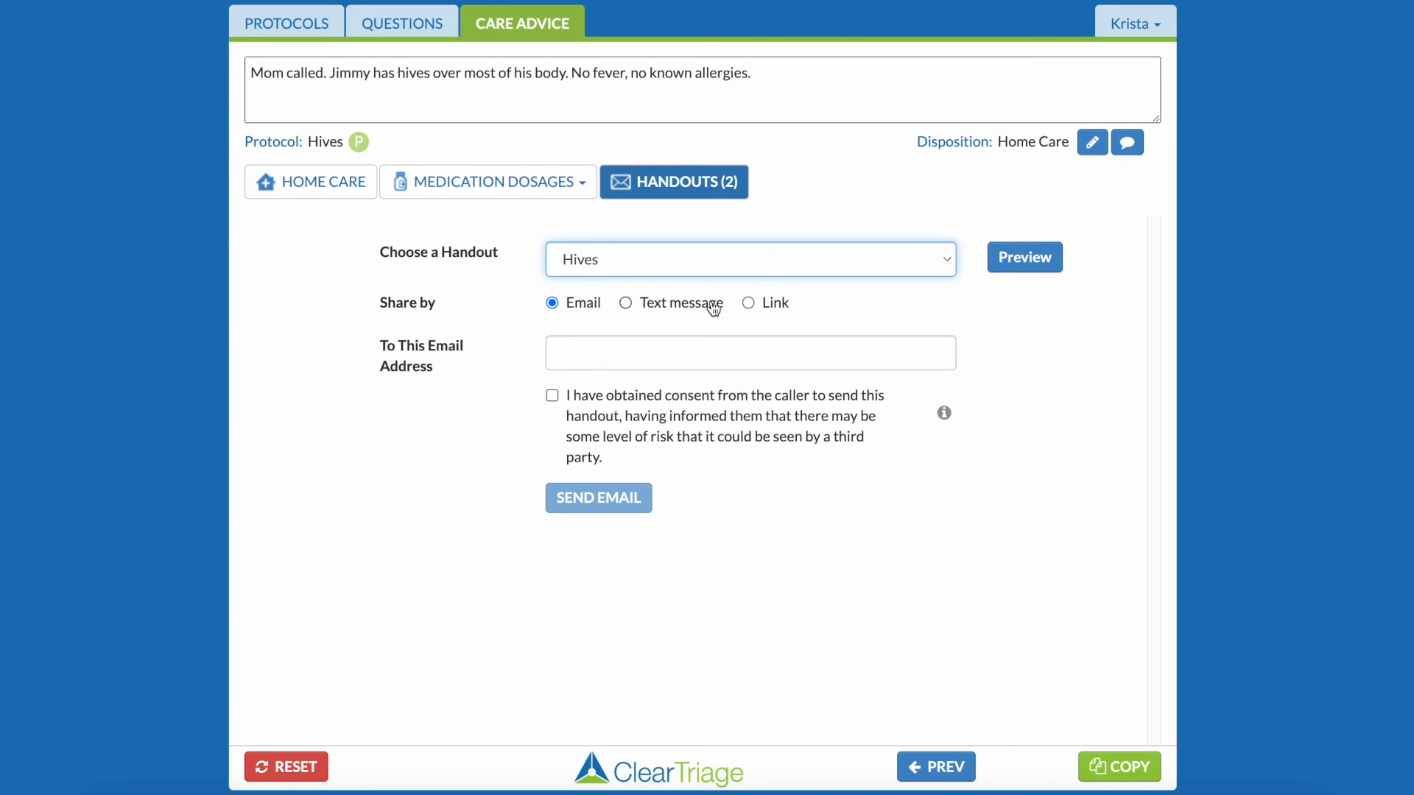
pyautogui.click(1026, 265)
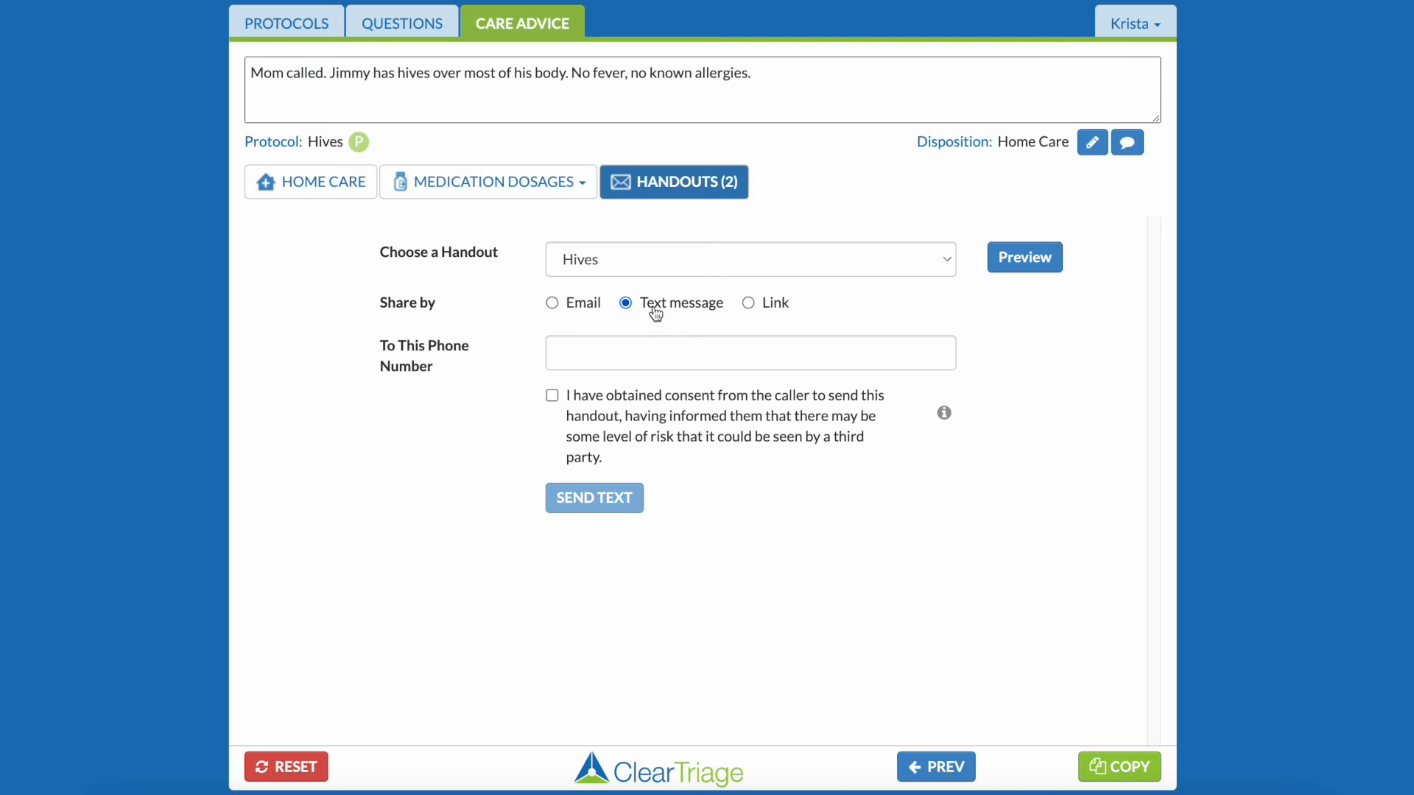
# Send the handout by text message to the caller's phone number, recording the caller's consent.
pyautogui.click(644, 354)
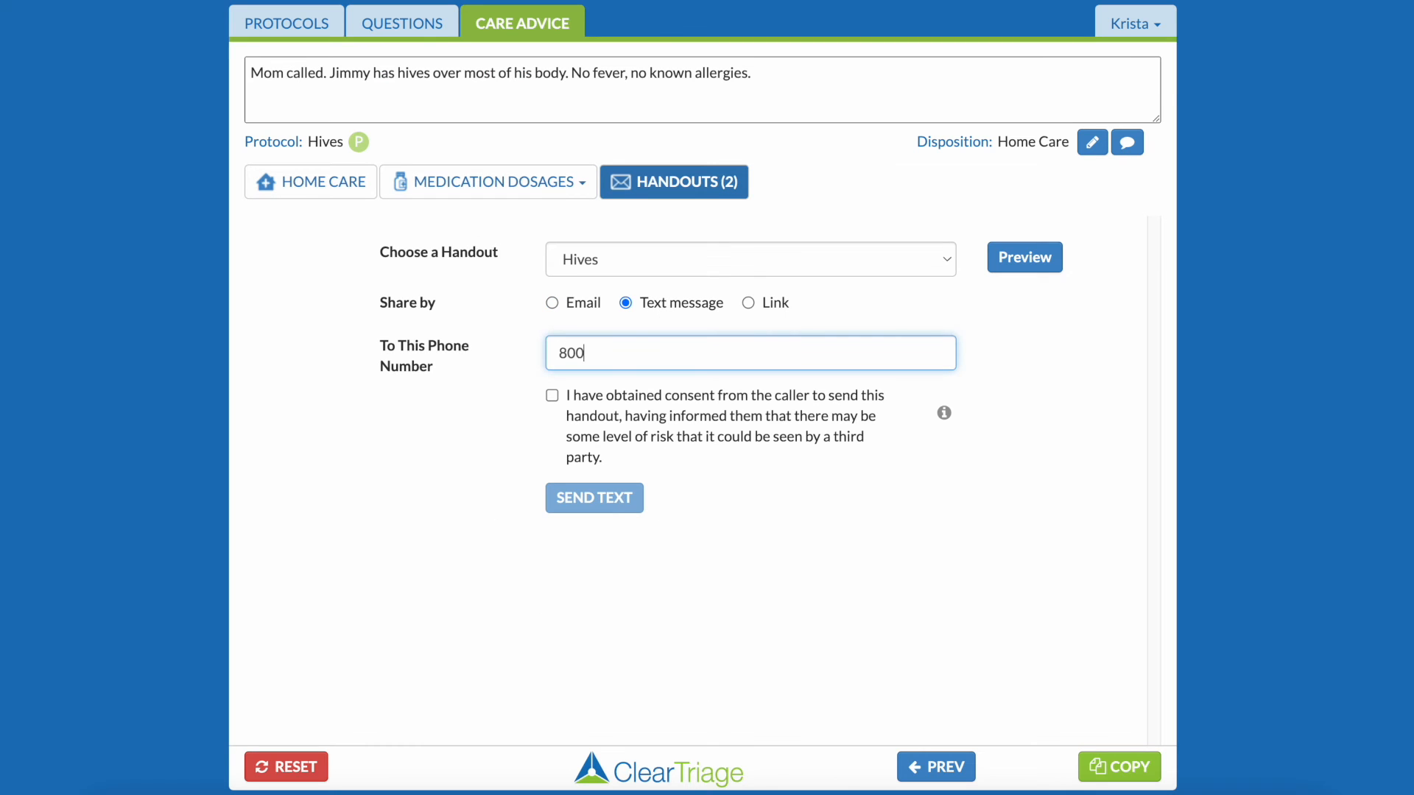
pyautogui.click(551, 396)
pyautogui.click(595, 501)
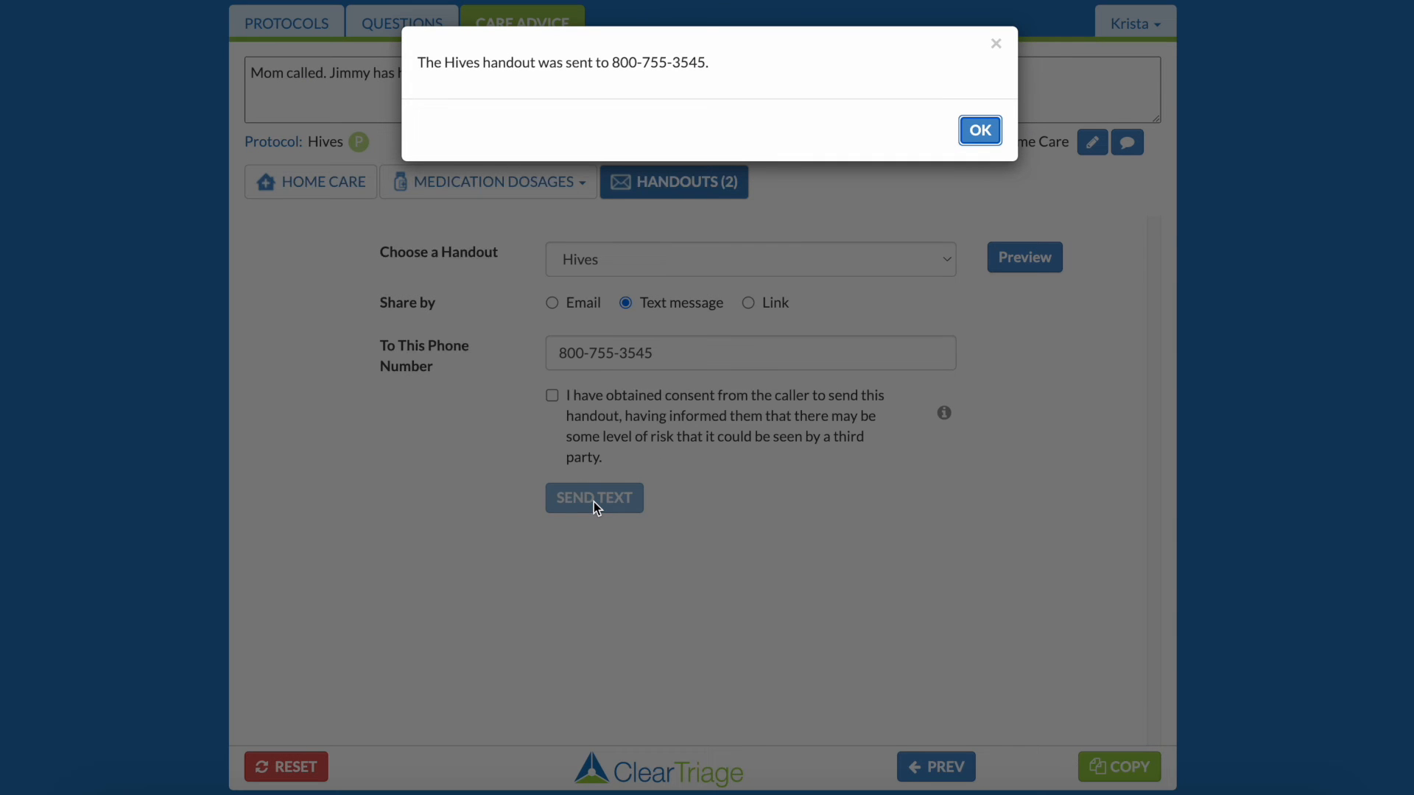
pyautogui.click(967, 133)
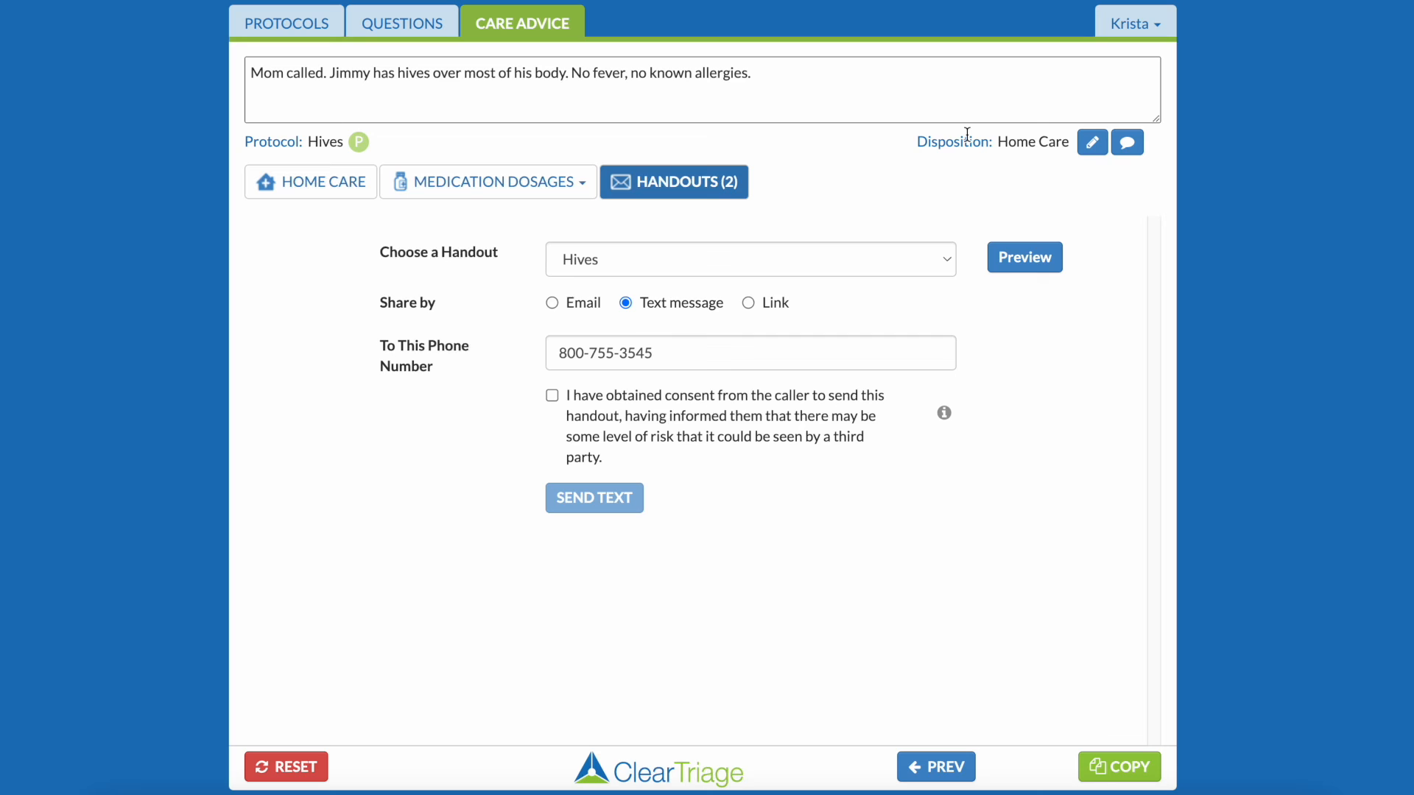
# Copy the call documentation and paste it into the message body of the Cerner phone message.
pyautogui.click(1139, 766)
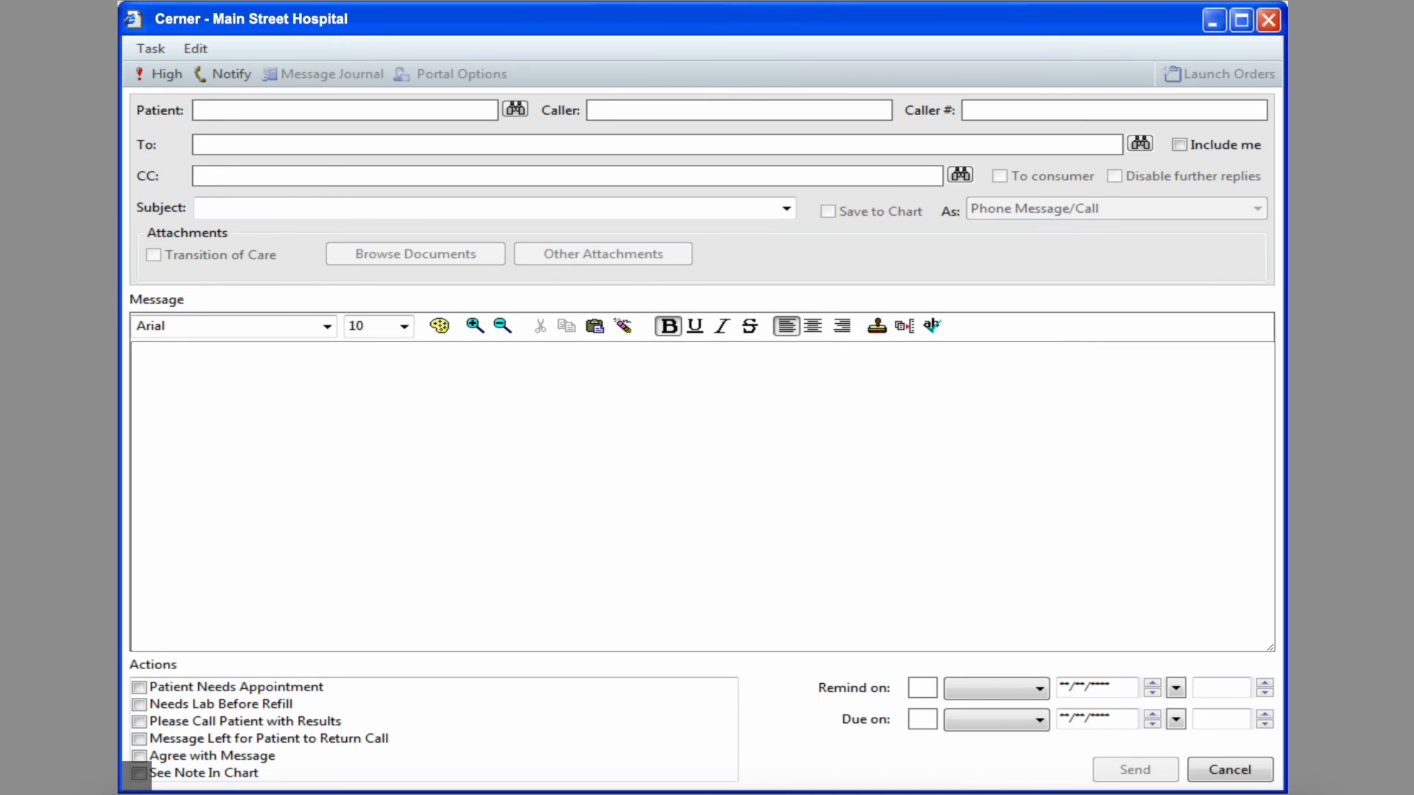
pyautogui.click(427, 387)
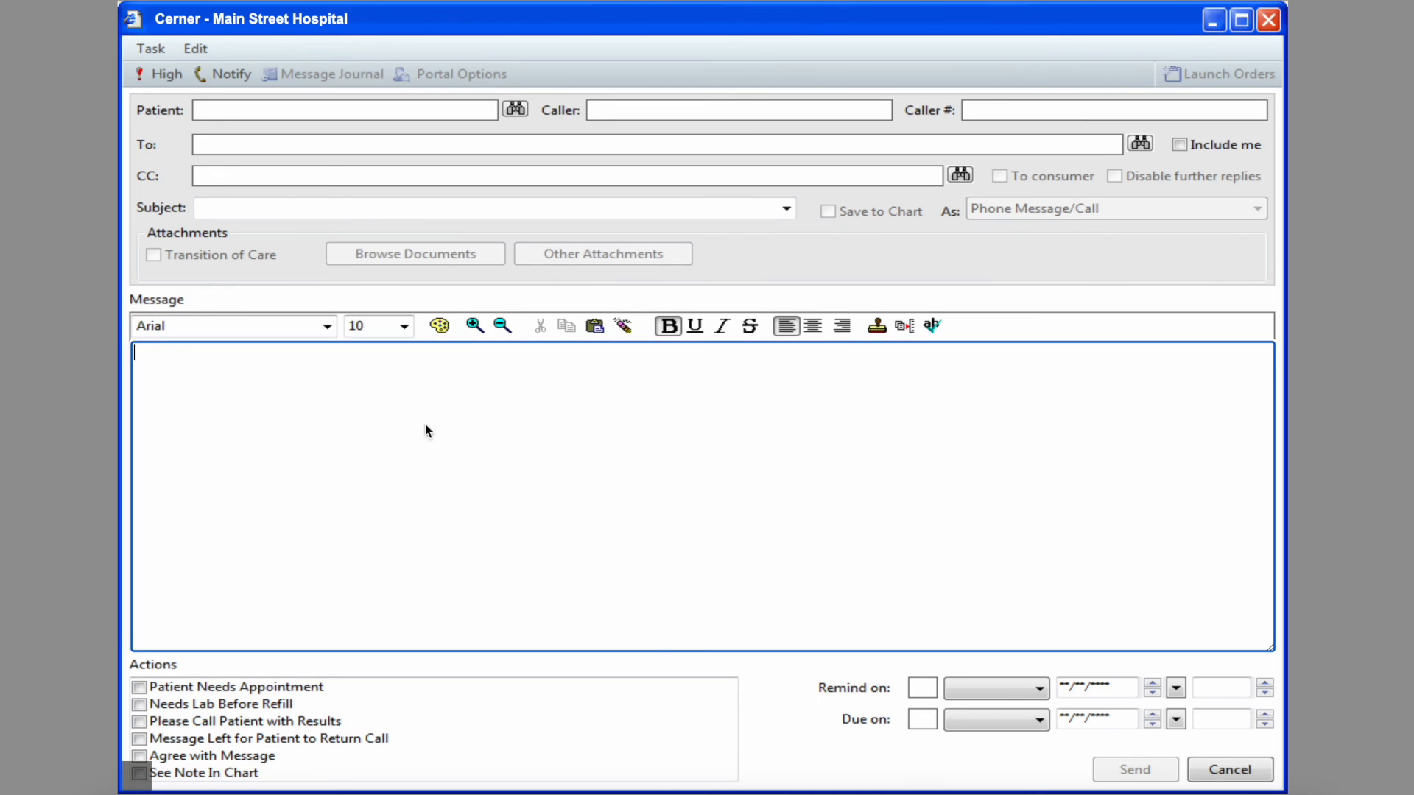
pyautogui.rightClick(427, 431)
pyautogui.click(496, 609)
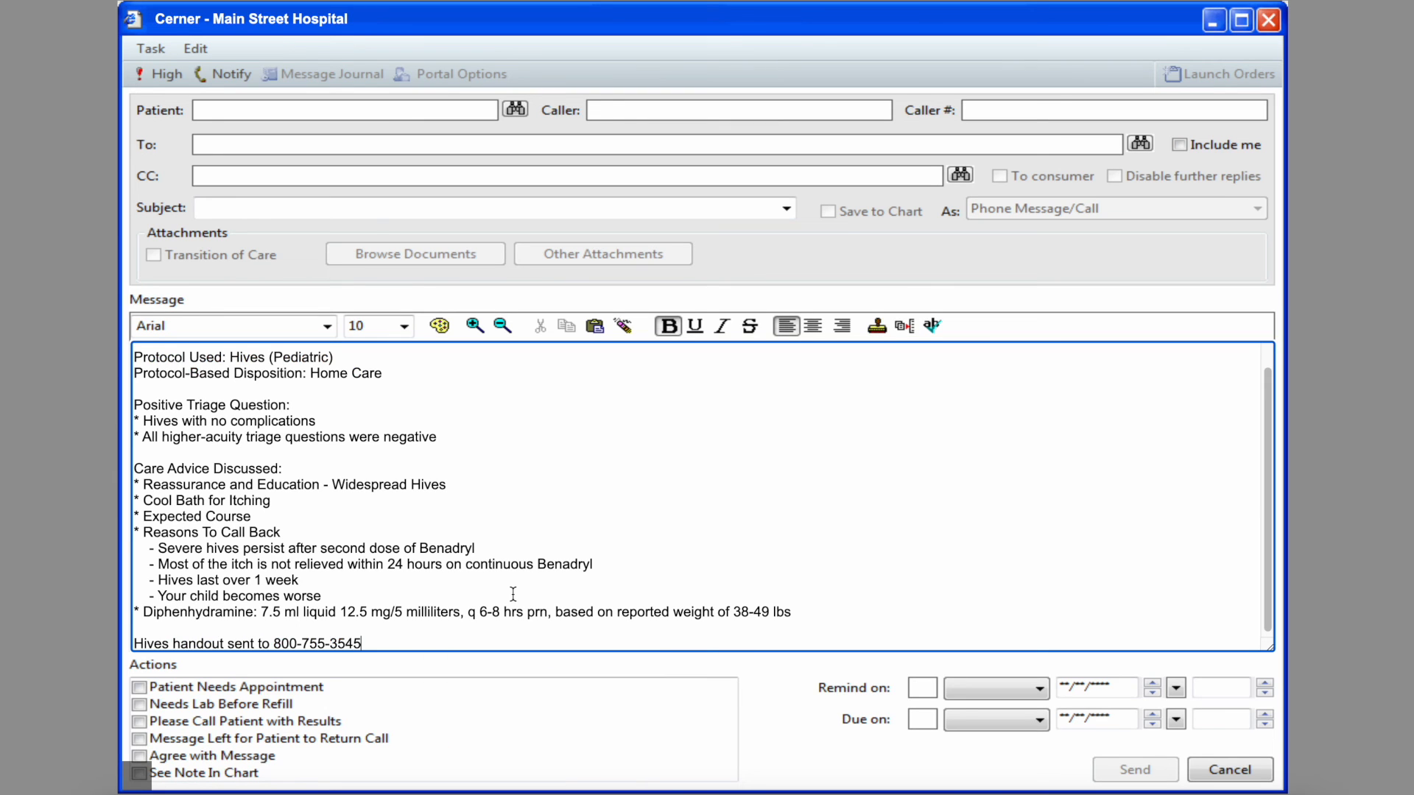